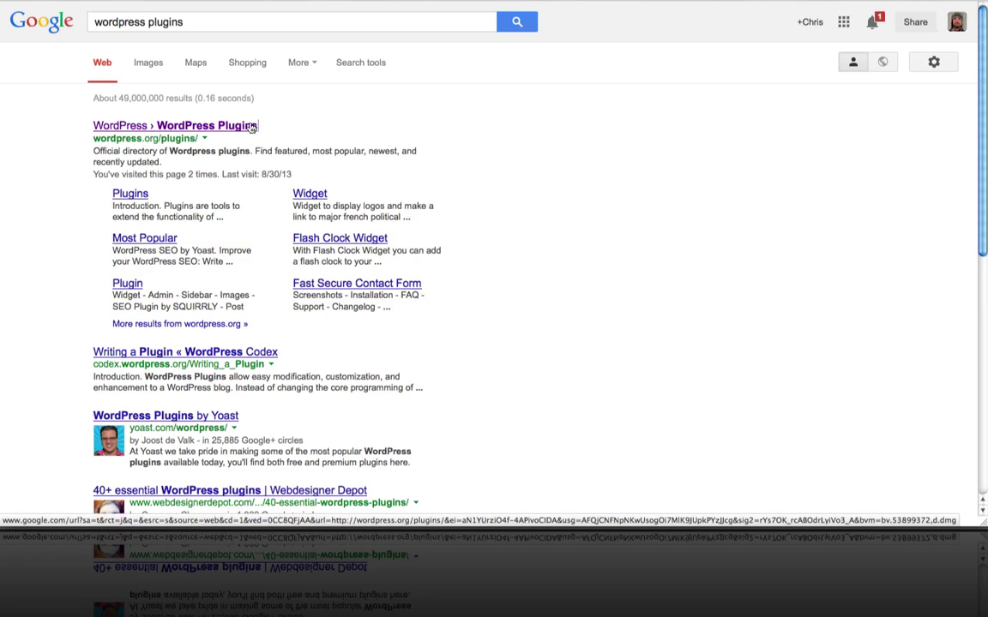
# - Open the WordPress.org Plugin Directory and browse its Featured and Most Popular plugins
pyautogui.click(252, 126)
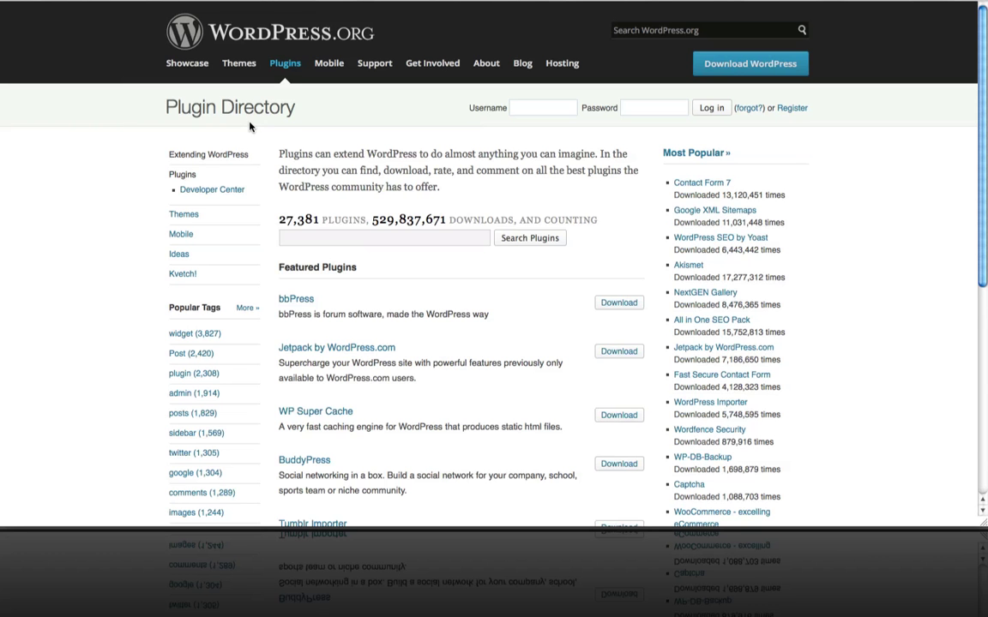
pyautogui.scroll(-2, 406, 163)
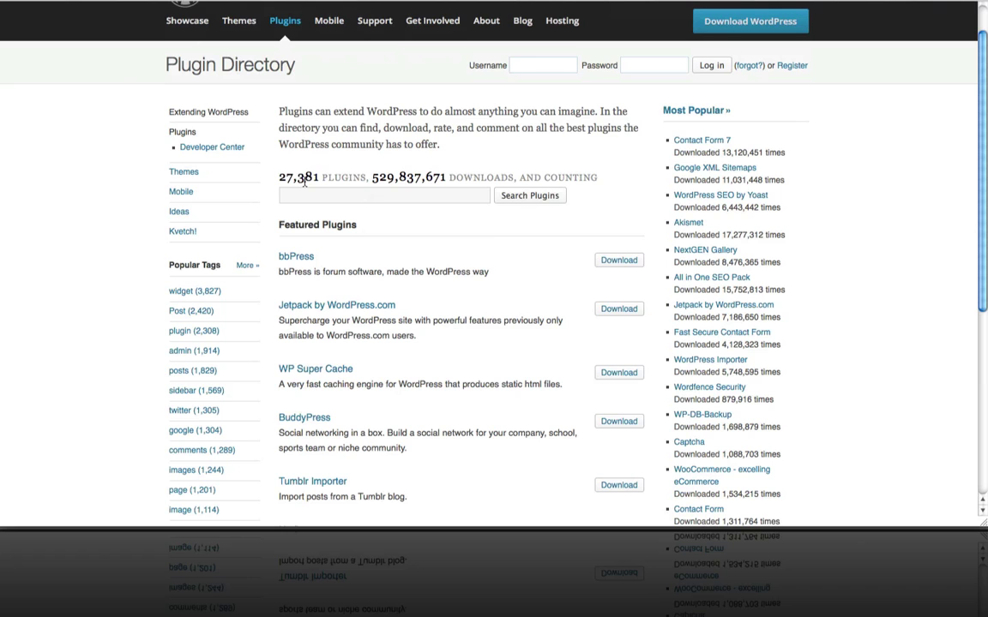
pyautogui.scroll(1, 379, 191)
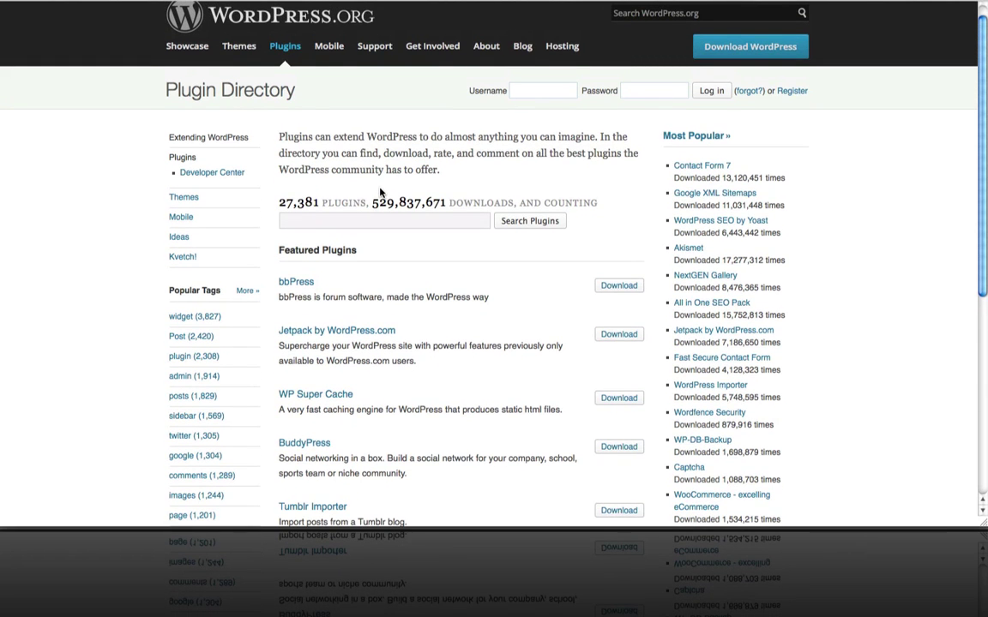
pyautogui.scroll(-1, 379, 190)
pyautogui.scroll(-3, 379, 190)
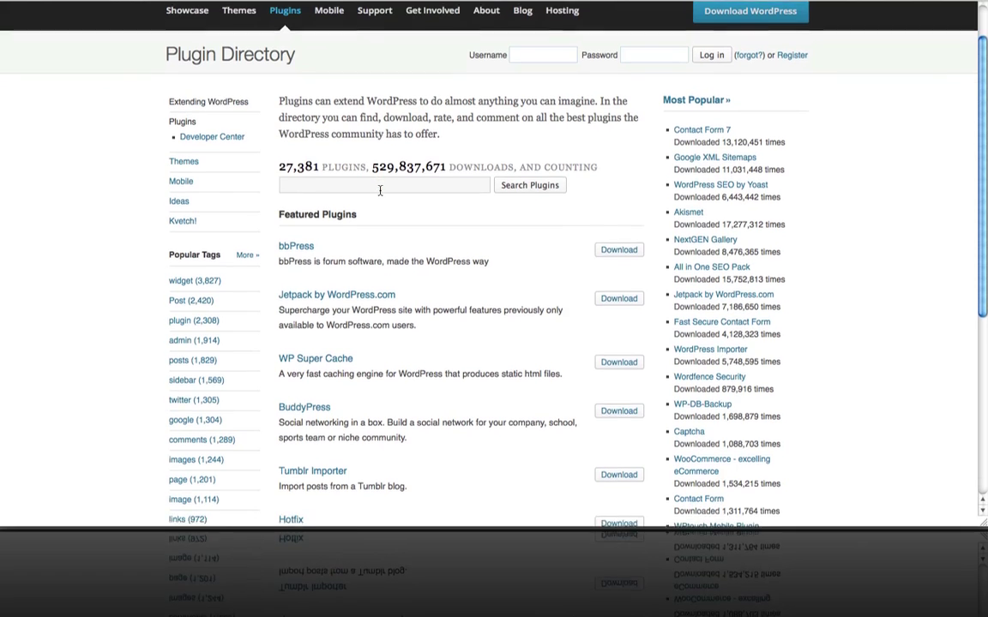
pyautogui.scroll(-2, 379, 190)
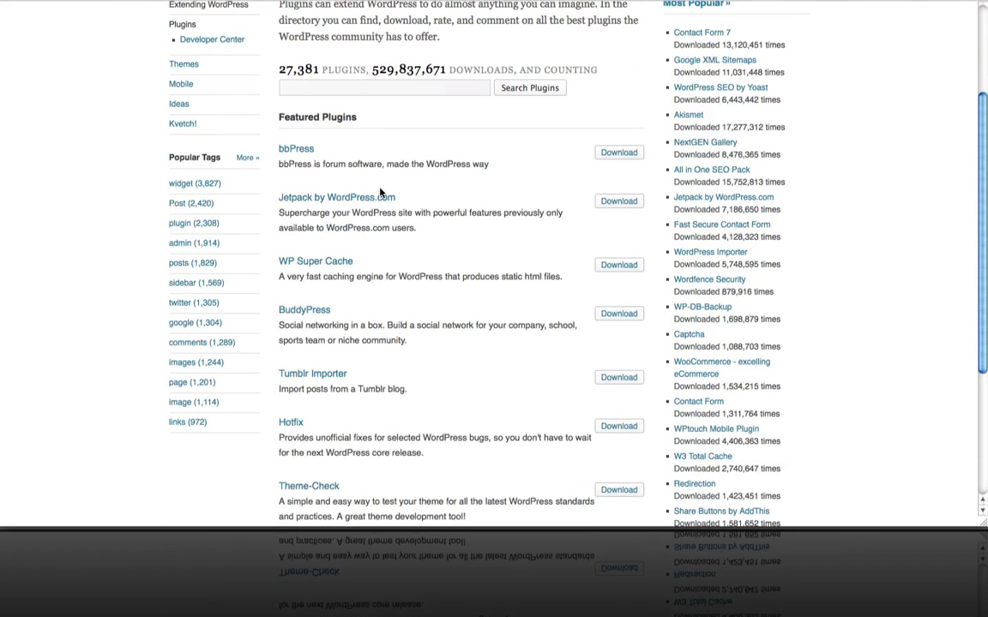
pyautogui.scroll(5, 381, 192)
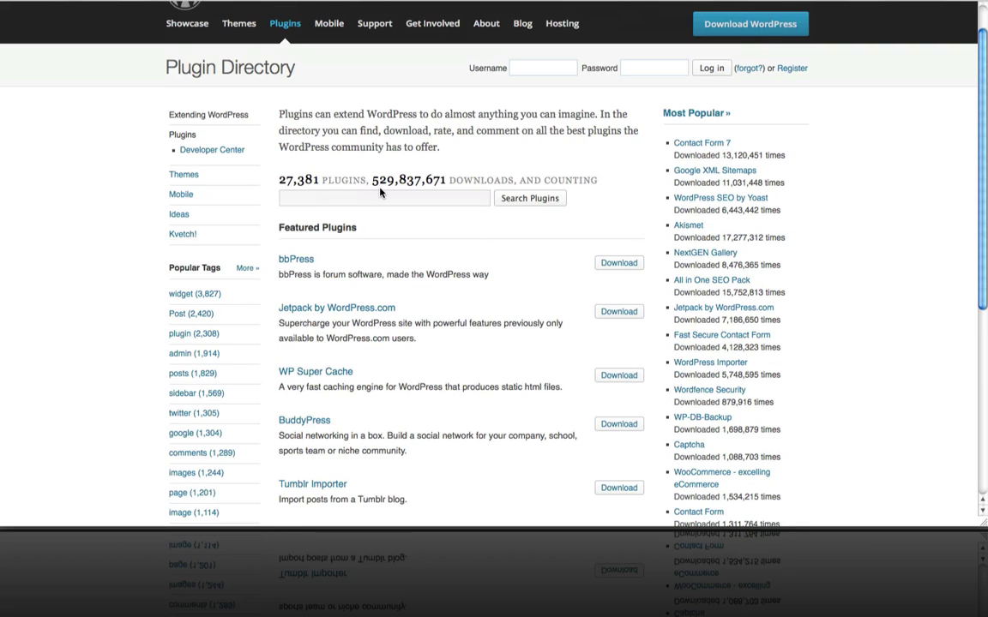
# - Search the Plugin Directory for 'contact form 7'
pyautogui.click(351, 197)
pyautogui.write('contact form 7')
pyautogui.press('Return')
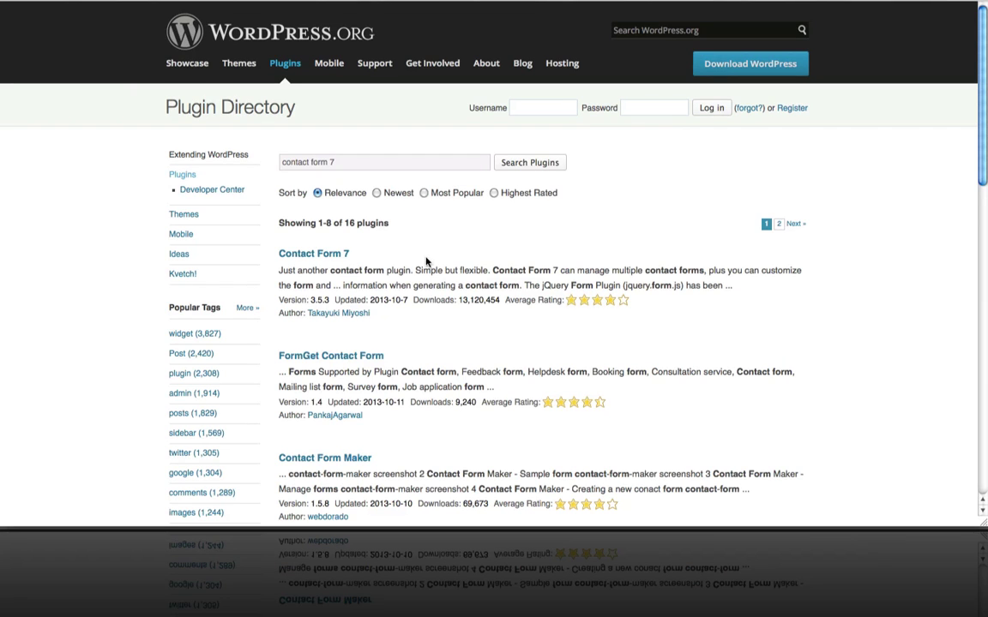
# - Open the Contact Form 7 plugin page and read its details (version 3.5.3, 4.3 stars)
pyautogui.click(340, 256)
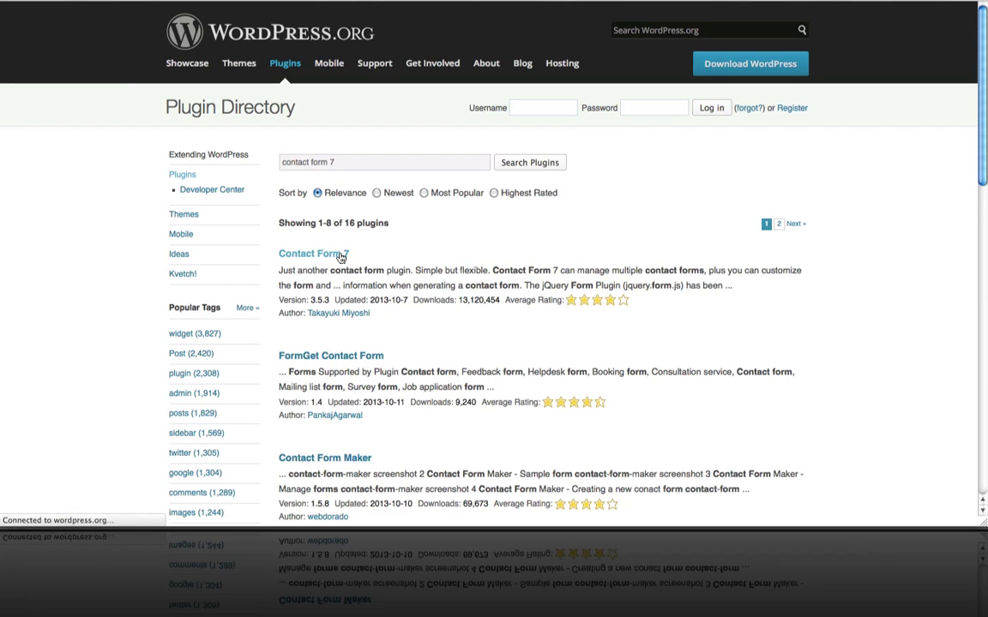
pyautogui.scroll(-2, 570, 201)
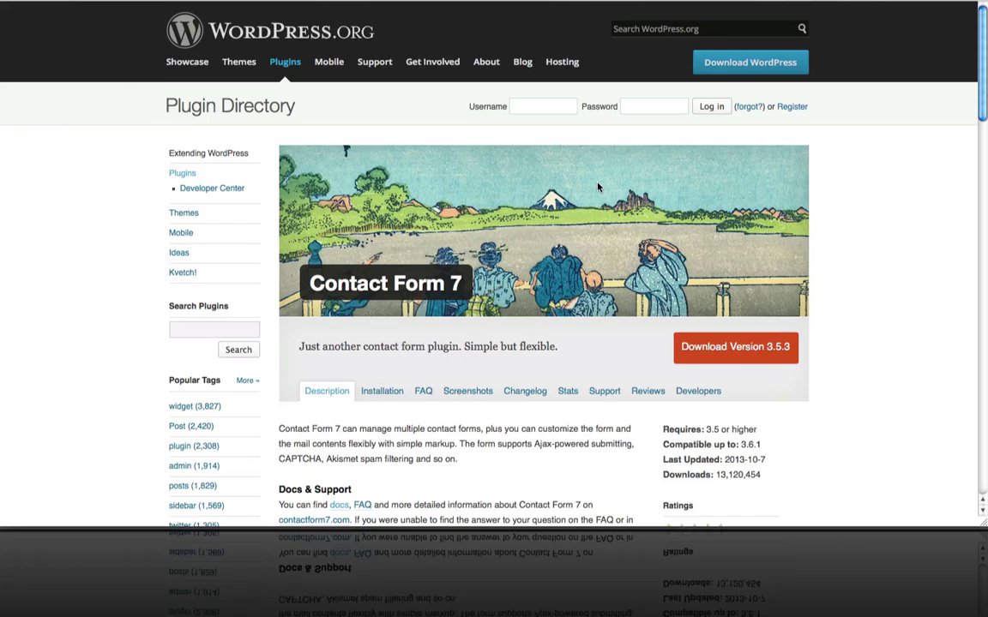
pyautogui.scroll(-3, 597, 186)
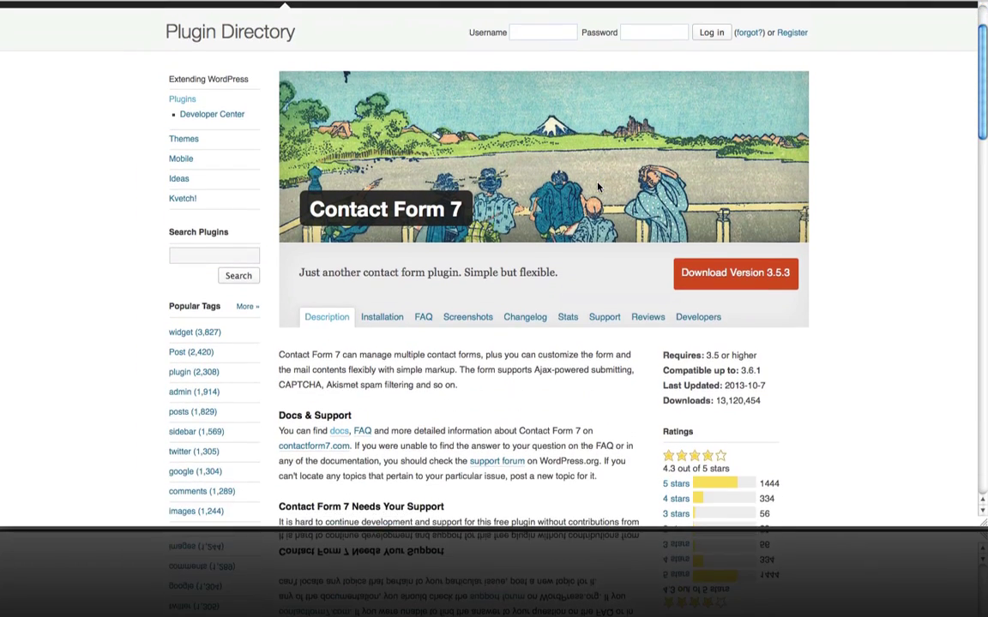
pyautogui.scroll(-4, 598, 187)
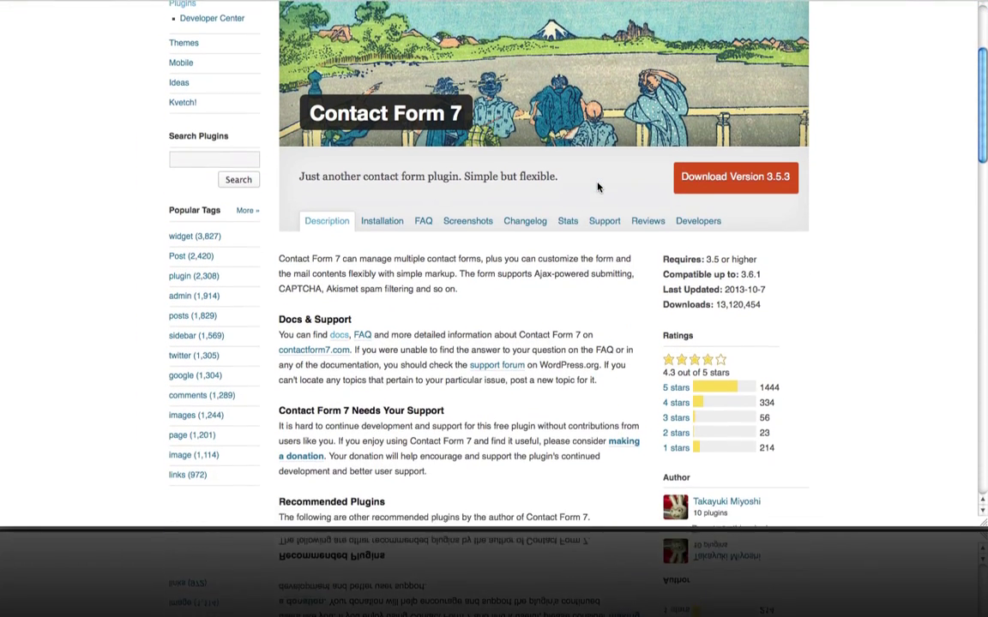
pyautogui.scroll(-1, 599, 188)
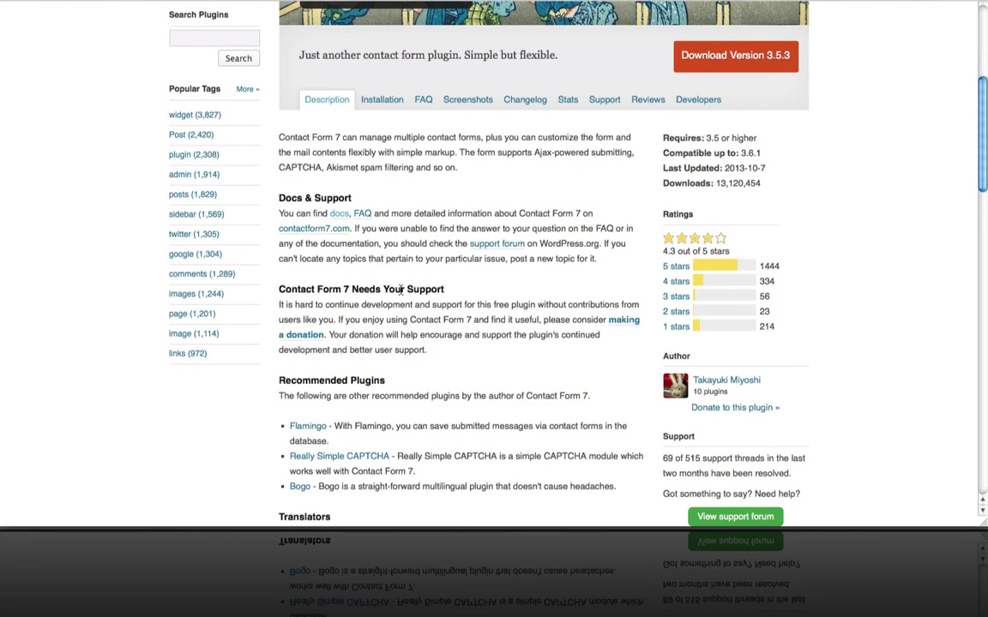
pyautogui.scroll(-1, 403, 294)
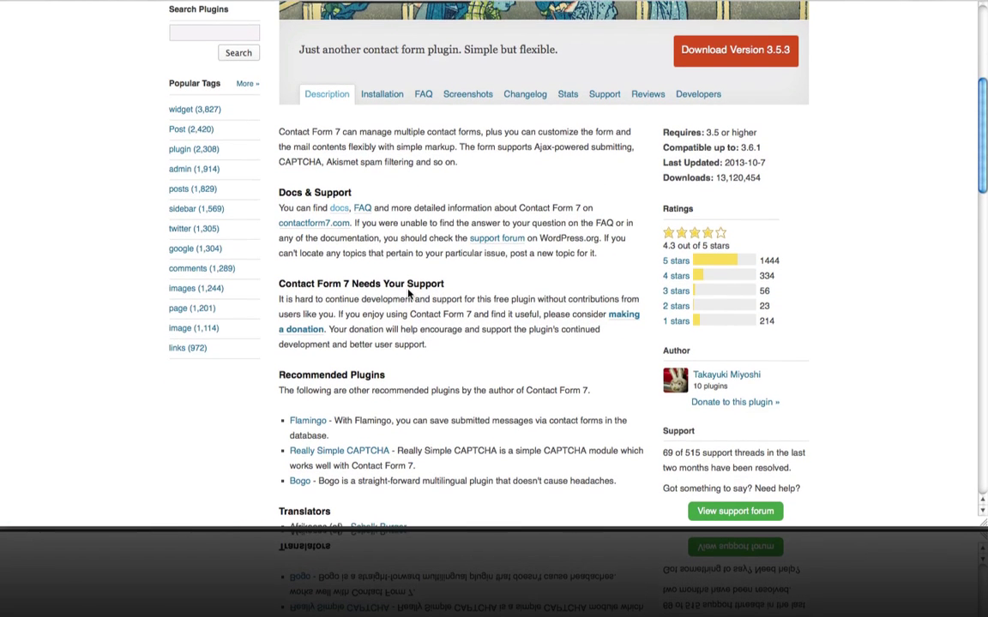
pyautogui.scroll(-1, 408, 294)
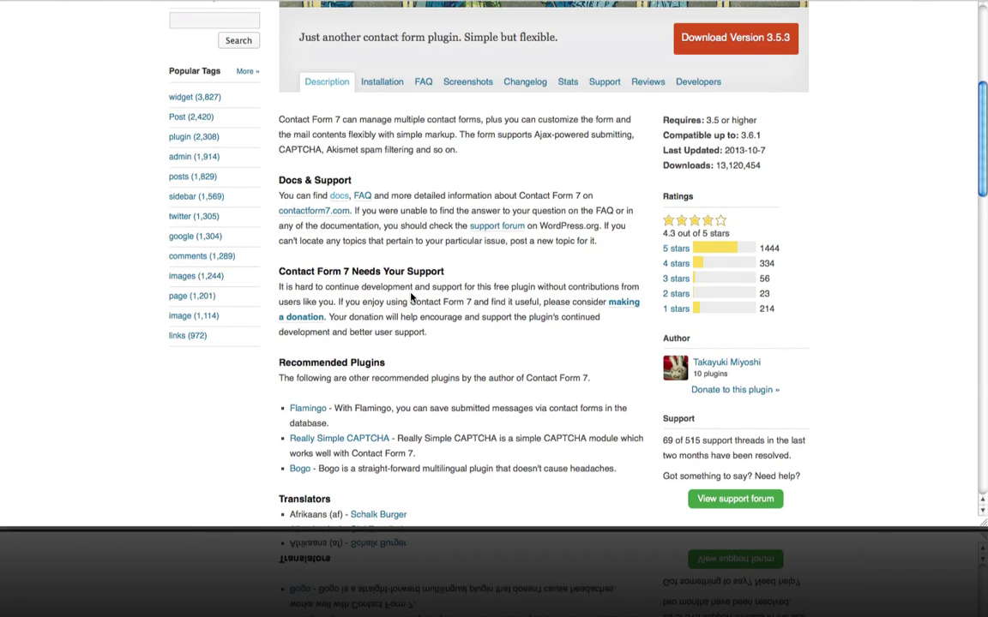
pyautogui.scroll(-1, 410, 297)
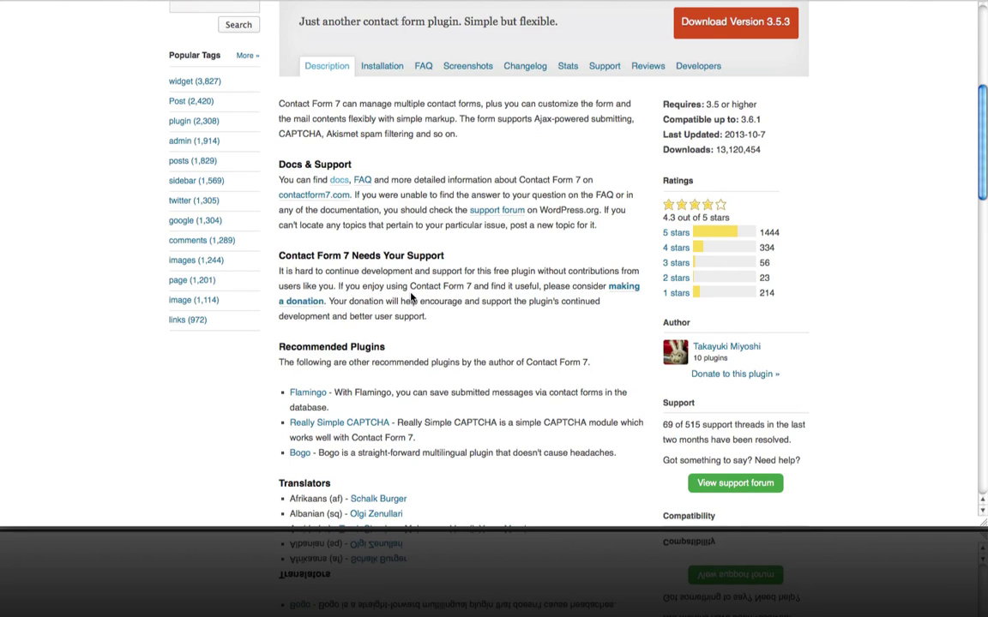
pyautogui.scroll(1, 411, 297)
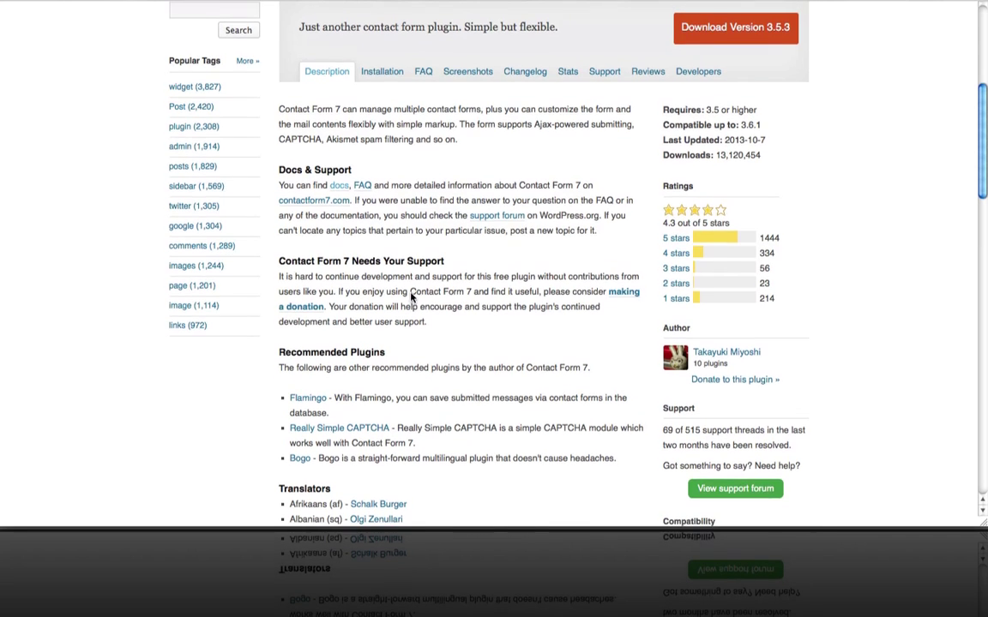
pyautogui.scroll(3, 411, 296)
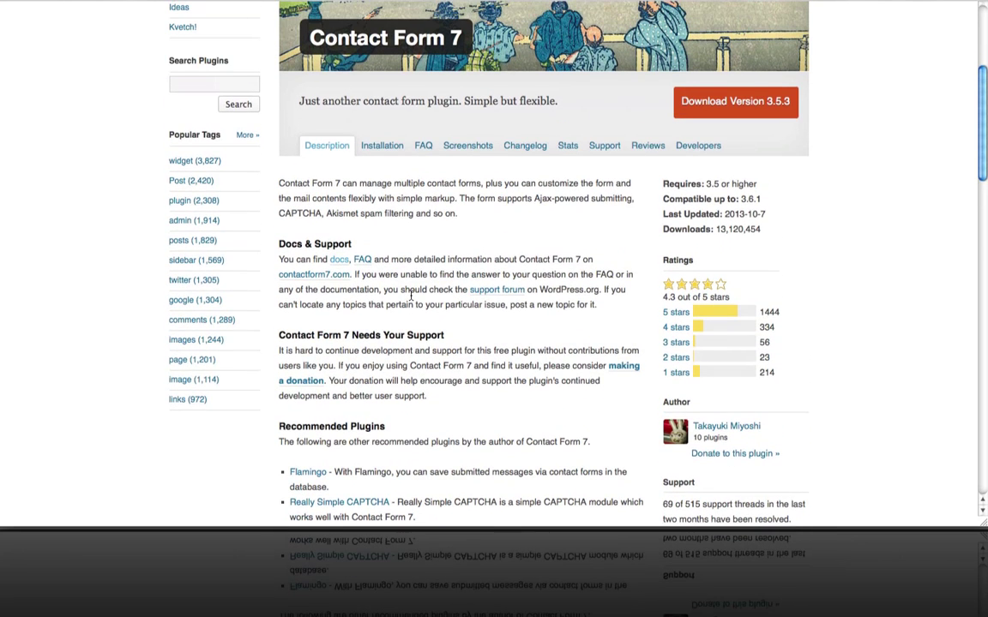
pyautogui.scroll(1, 410, 297)
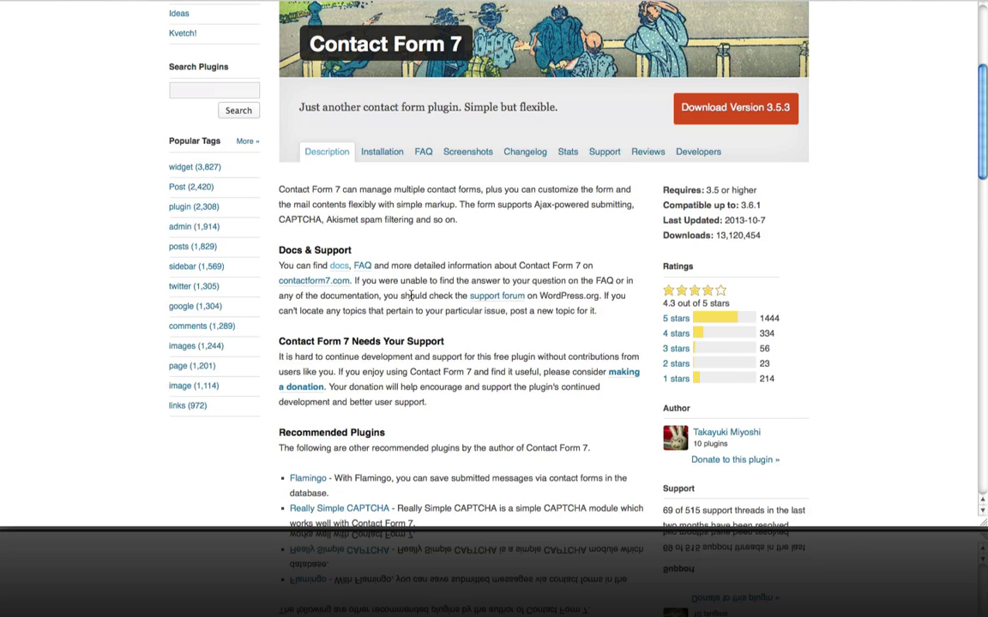
pyautogui.scroll(3, 411, 297)
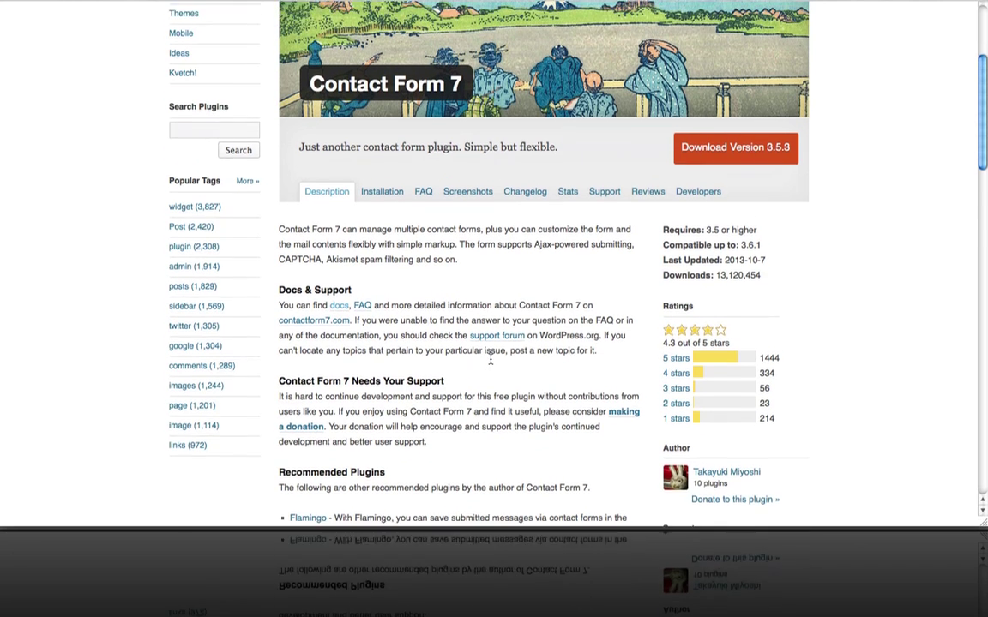
pyautogui.scroll(5, 491, 362)
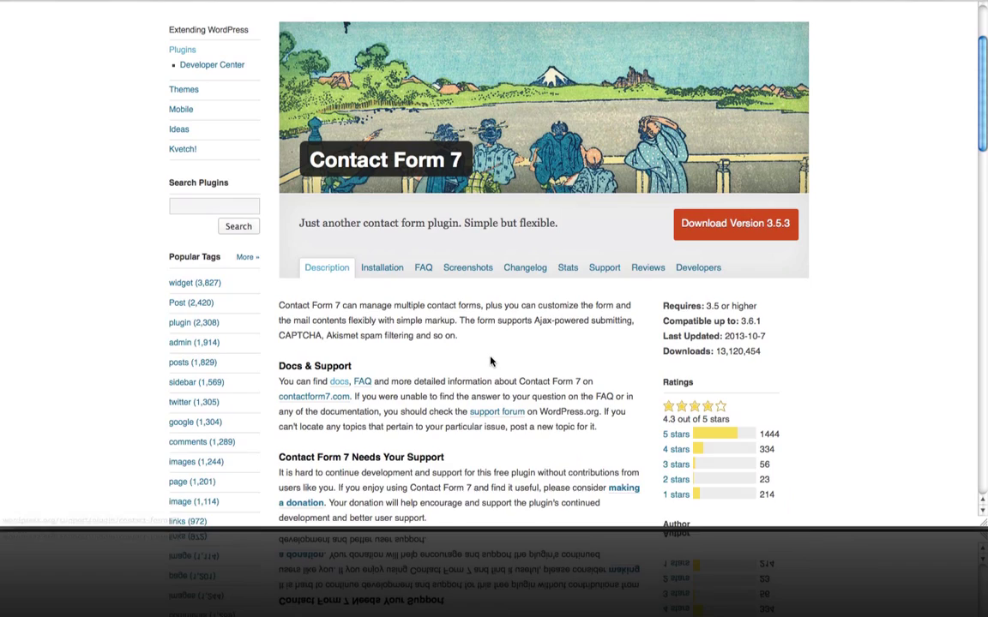
pyautogui.scroll(-4, 491, 362)
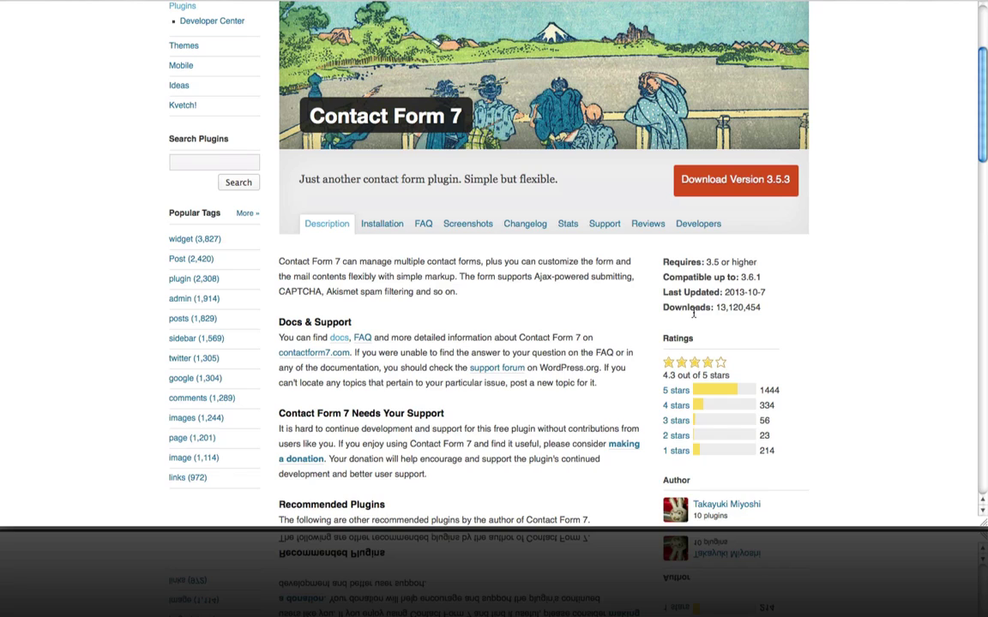
pyautogui.moveTo(712, 309); pyautogui.dragTo(780, 312)
pyautogui.click(769, 310)
pyautogui.moveTo(769, 309); pyautogui.dragTo(717, 309)
pyautogui.moveTo(748, 294); pyautogui.dragTo(760, 295)
pyautogui.scroll(-3, 768, 296)
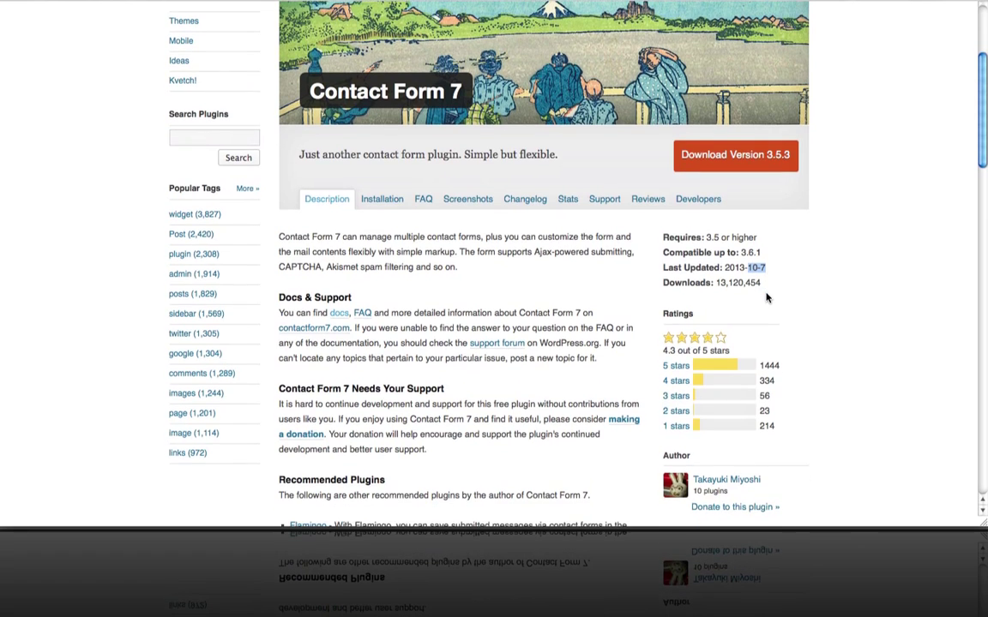
pyautogui.scroll(1, 767, 296)
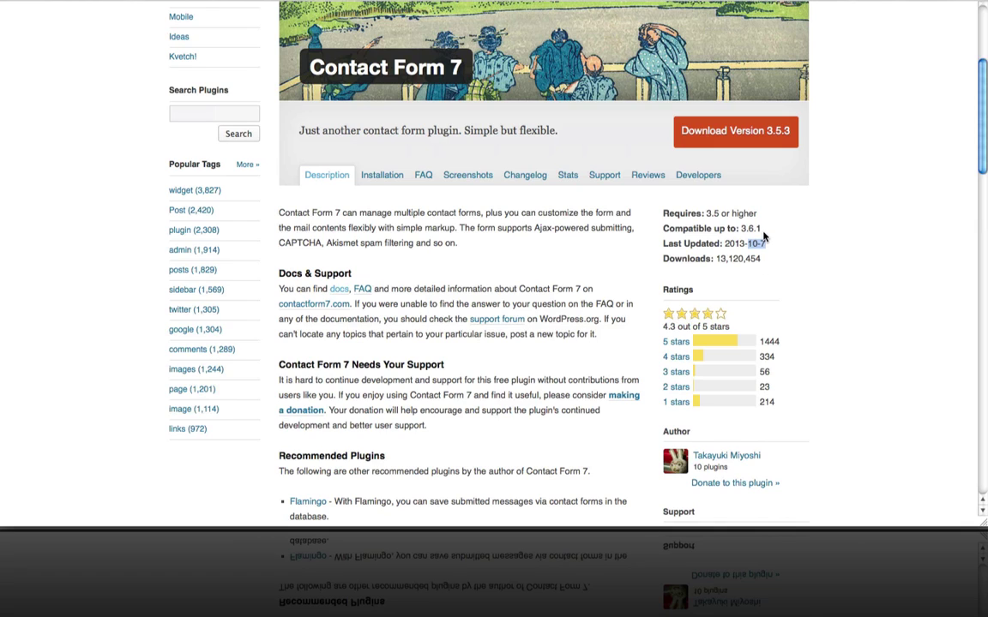
pyautogui.moveTo(763, 229); pyautogui.dragTo(743, 233)
pyautogui.click(763, 236)
pyautogui.scroll(-1, 763, 236)
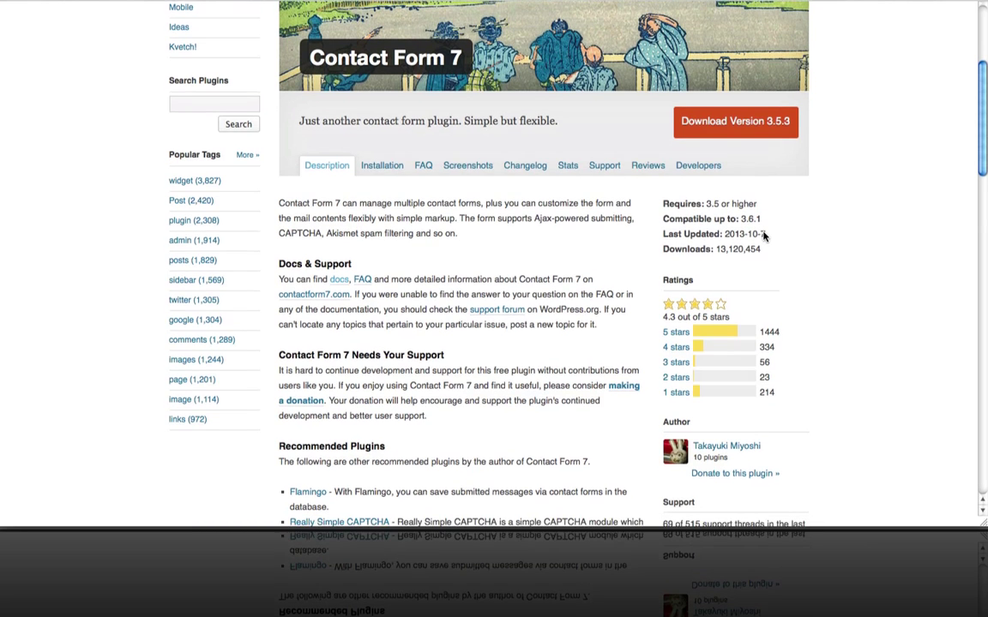
pyautogui.scroll(-3, 763, 236)
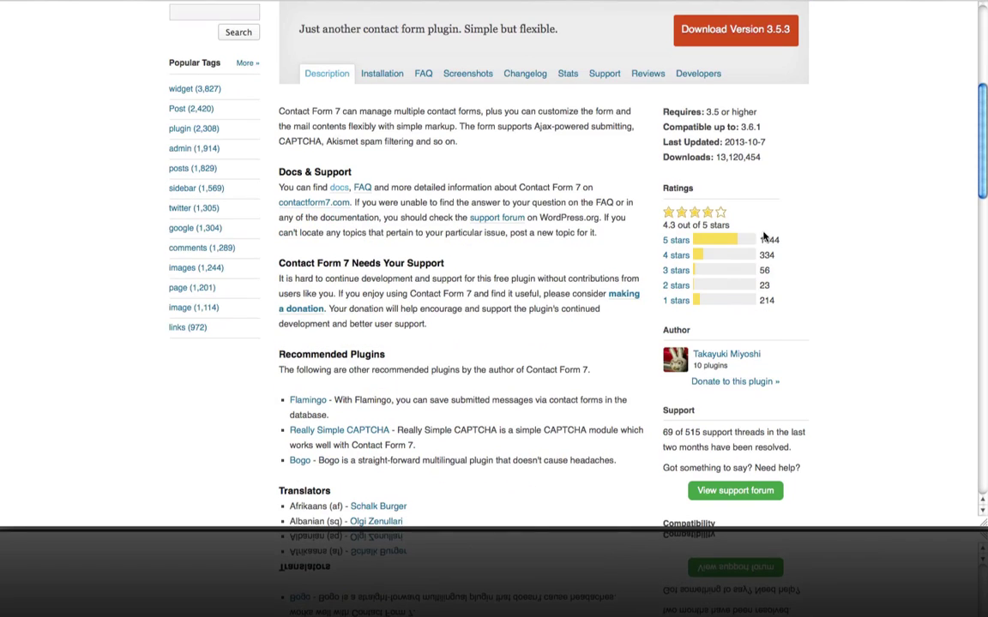
pyautogui.scroll(3, 763, 231)
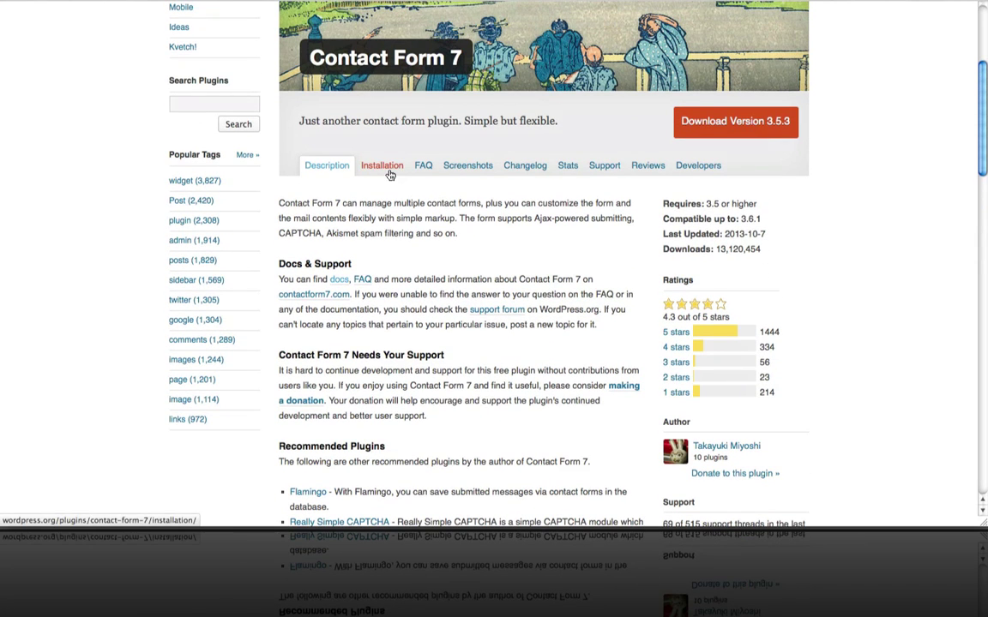
# - Read the Contact Form 7 installation instructions and FAQ
pyautogui.click(391, 168)
pyautogui.scroll(-2, 506, 218)
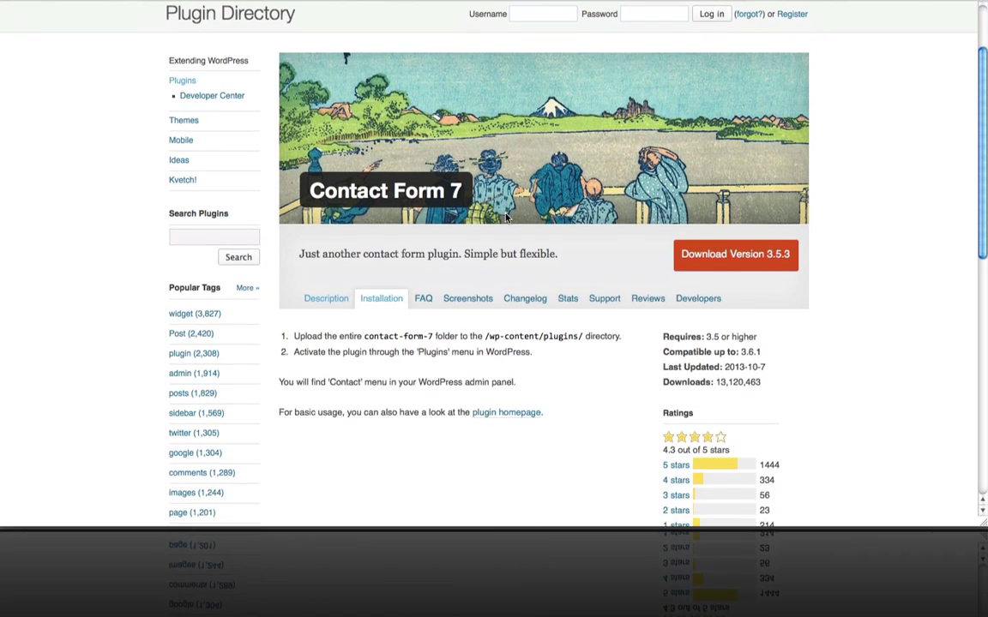
pyautogui.scroll(-1, 506, 218)
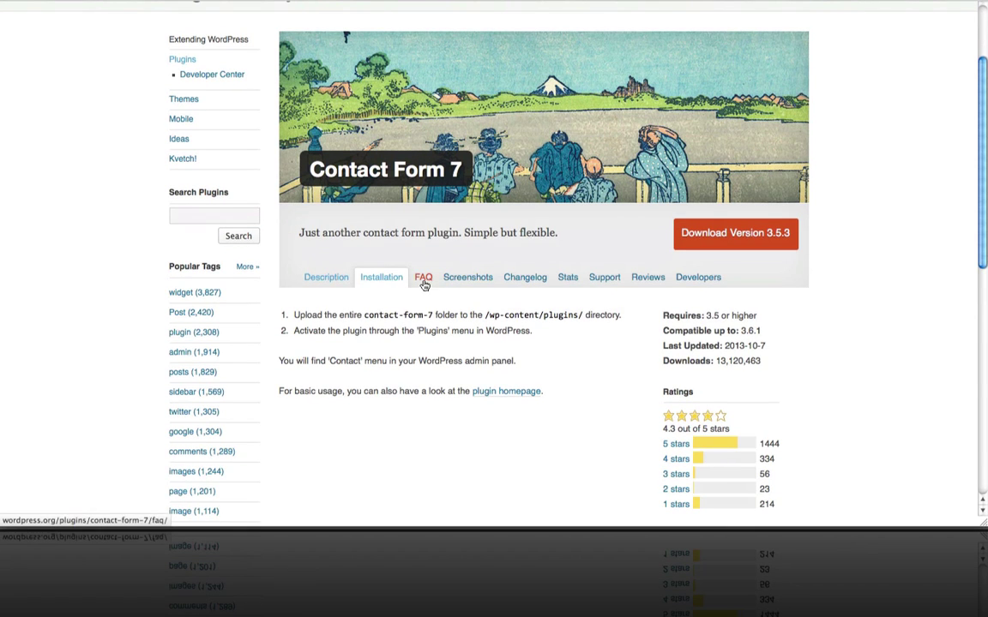
pyautogui.click(424, 278)
pyautogui.scroll(-4, 506, 289)
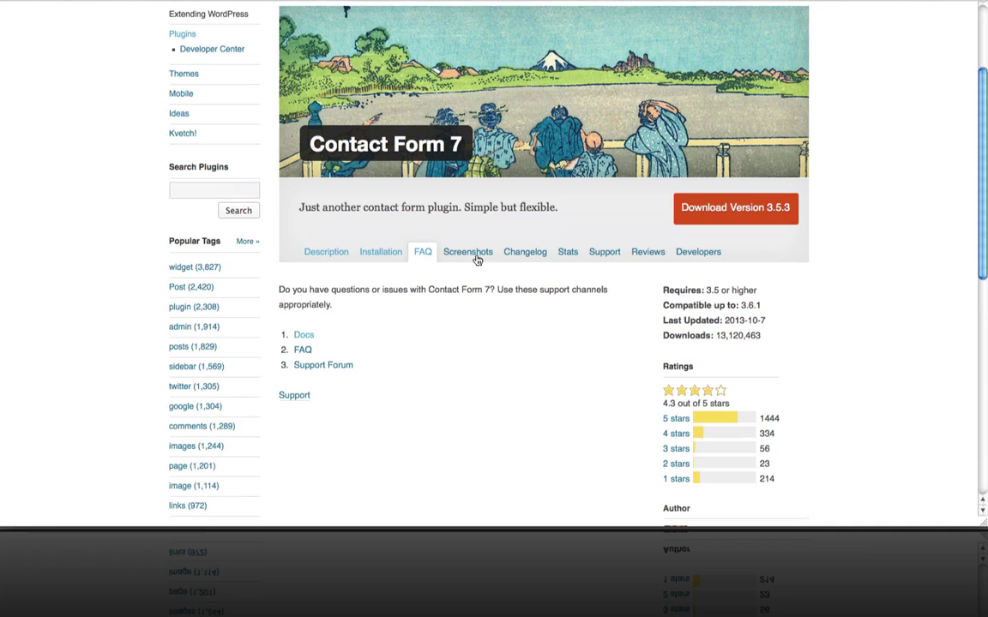
# - Look over the Contact Form 7 screenshot of the form editor and shortcode
pyautogui.click(475, 255)
pyautogui.scroll(-5, 472, 256)
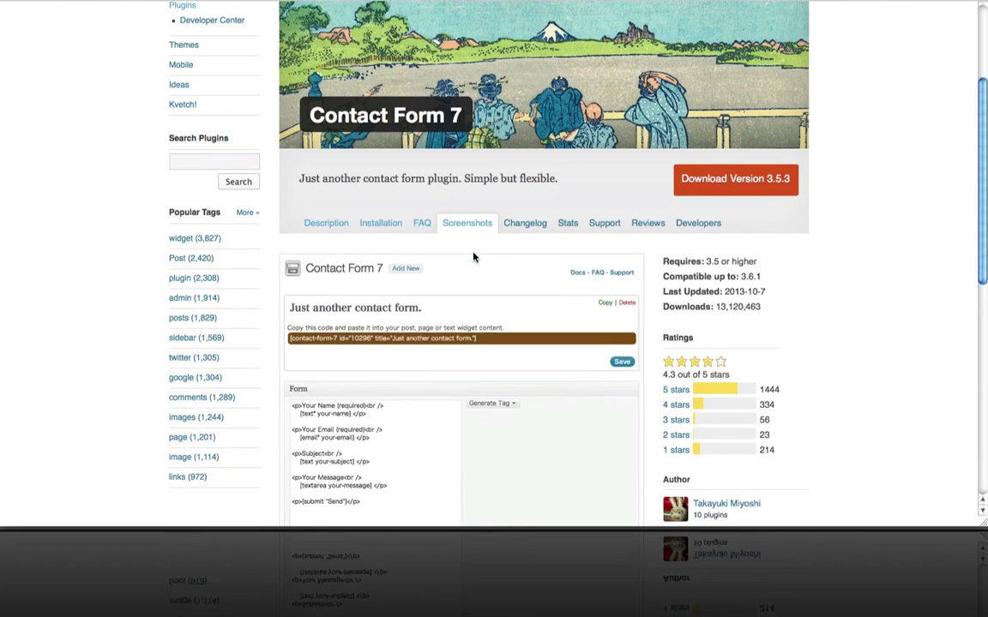
pyautogui.scroll(-1, 474, 257)
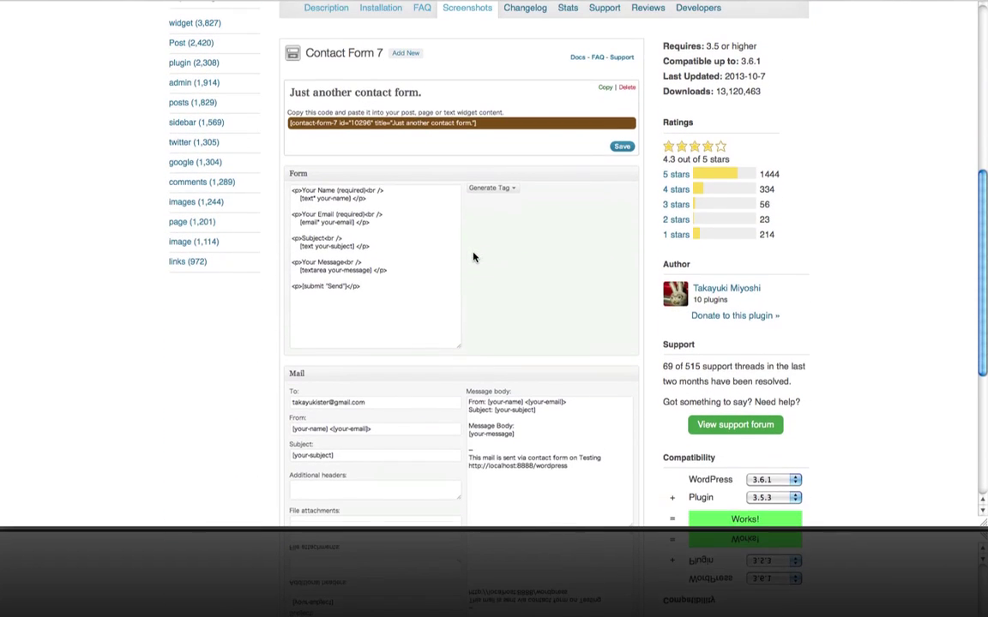
pyautogui.scroll(-6, 473, 256)
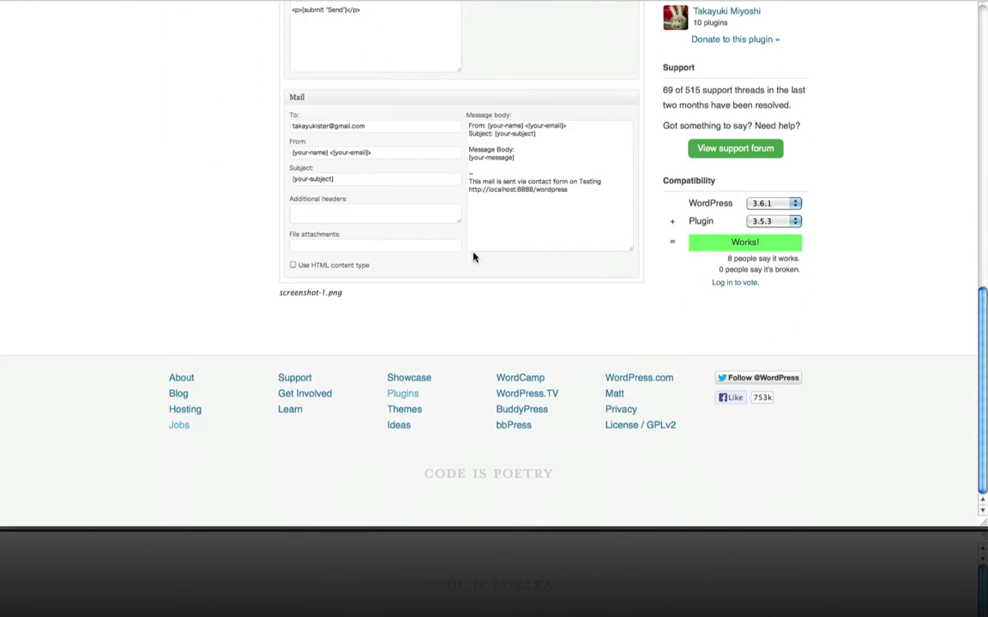
pyautogui.scroll(6, 472, 256)
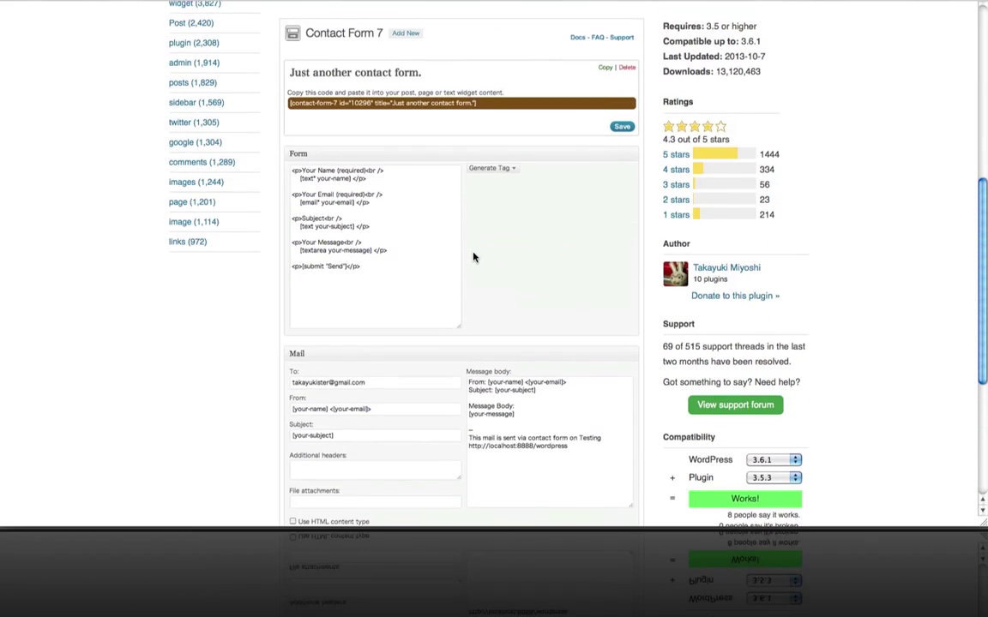
pyautogui.scroll(1, 473, 256)
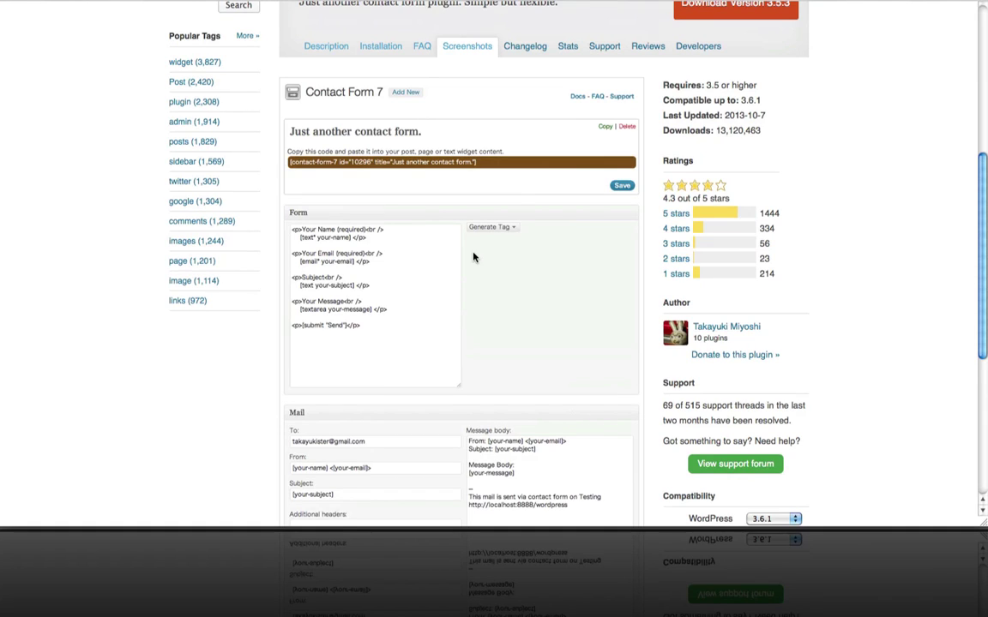
pyautogui.scroll(-1, 473, 256)
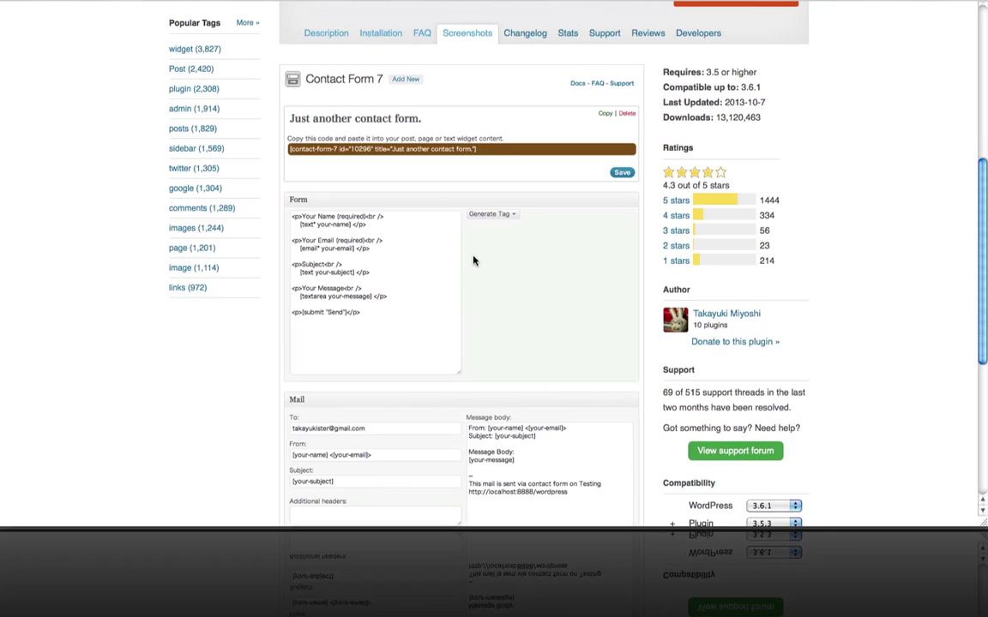
pyautogui.scroll(-1, 472, 259)
pyautogui.scroll(-1, 473, 259)
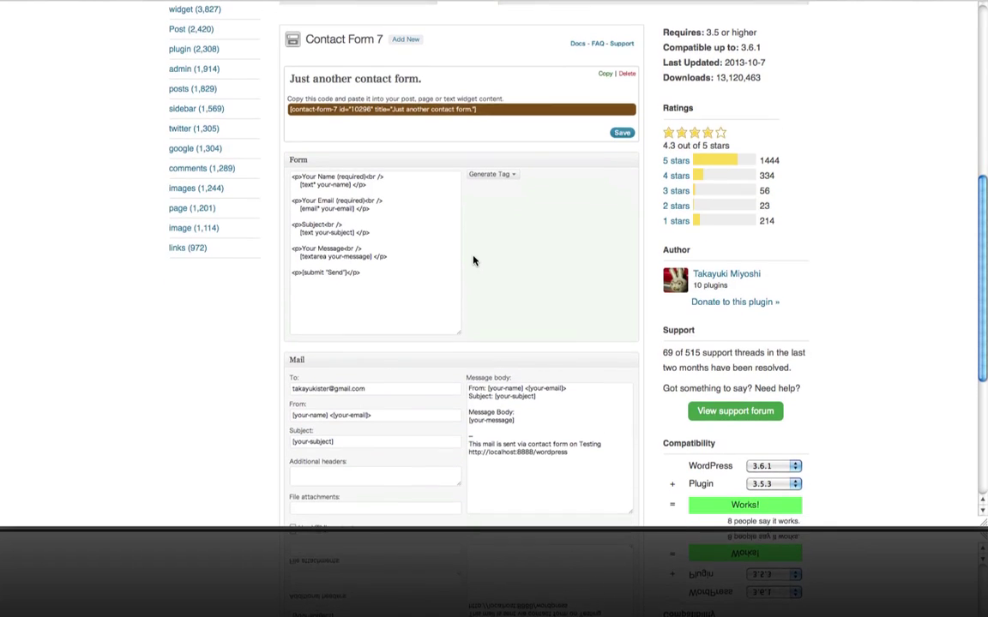
pyautogui.scroll(-5, 472, 260)
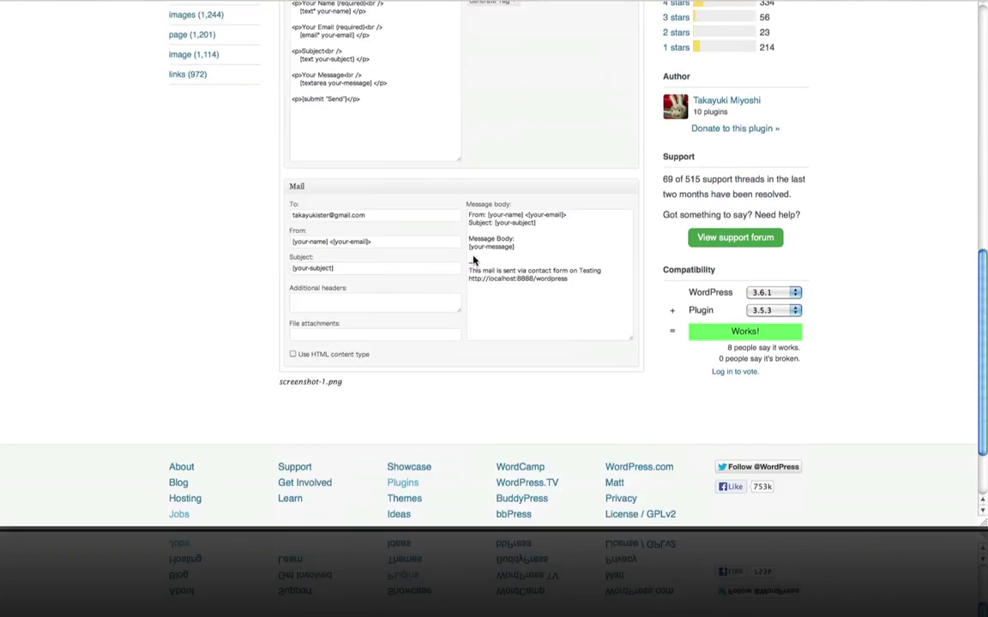
pyautogui.scroll(3, 472, 260)
pyautogui.scroll(3, 472, 261)
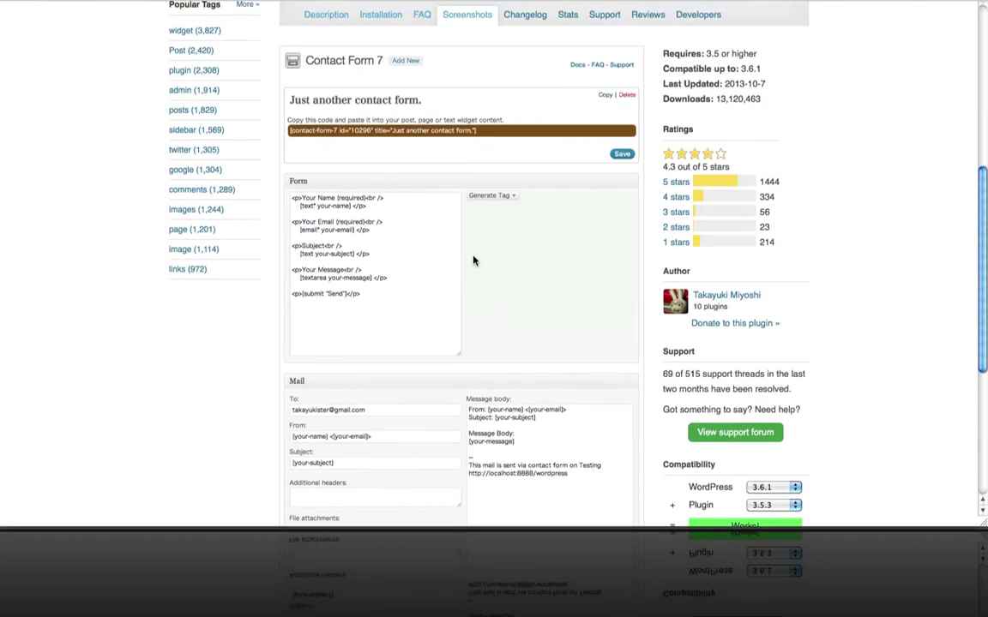
pyautogui.scroll(2, 473, 260)
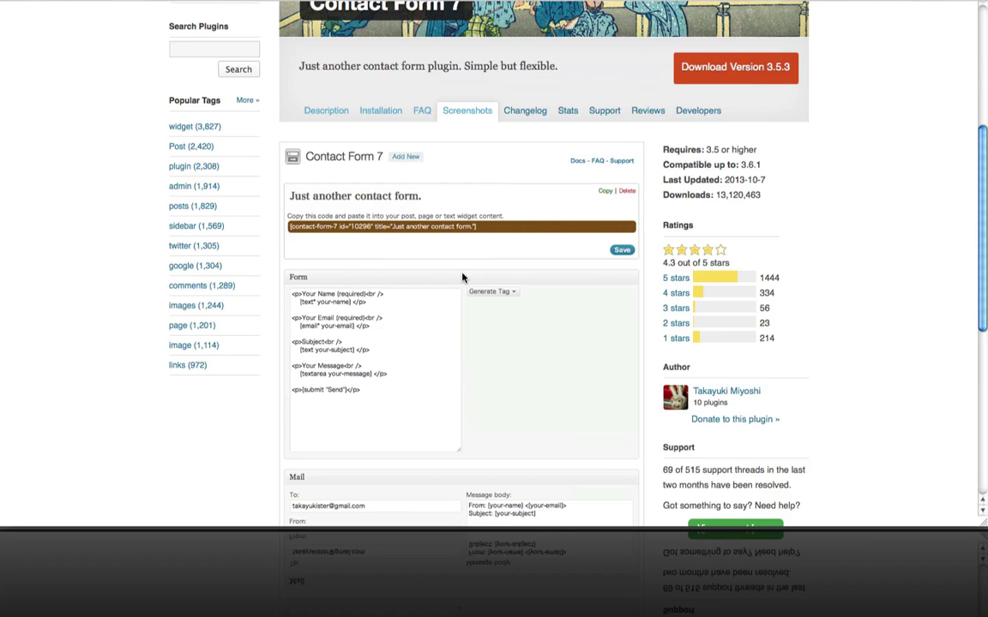
pyautogui.scroll(1, 462, 277)
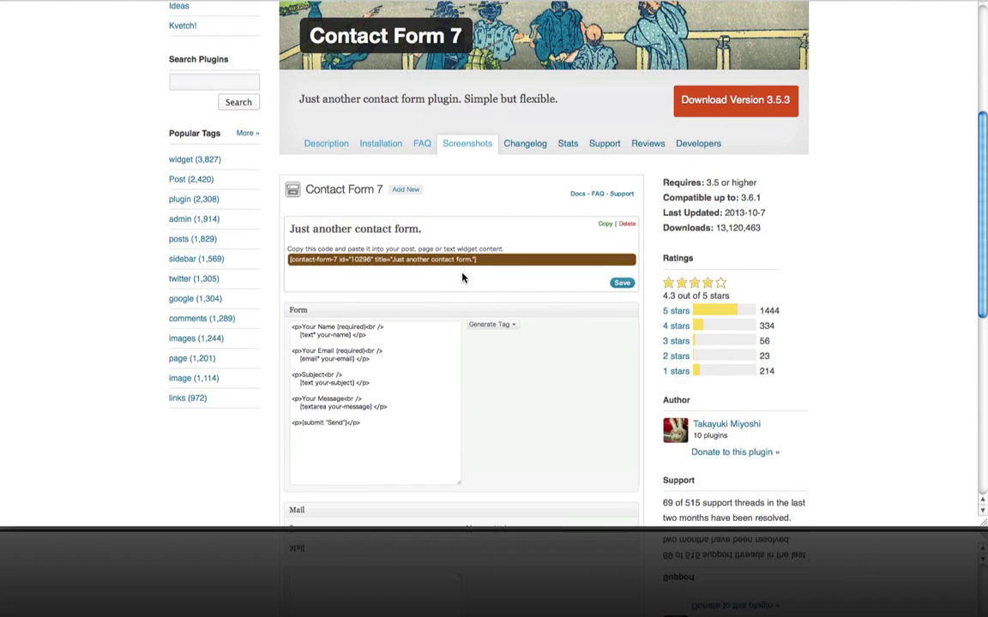
pyautogui.scroll(1, 463, 277)
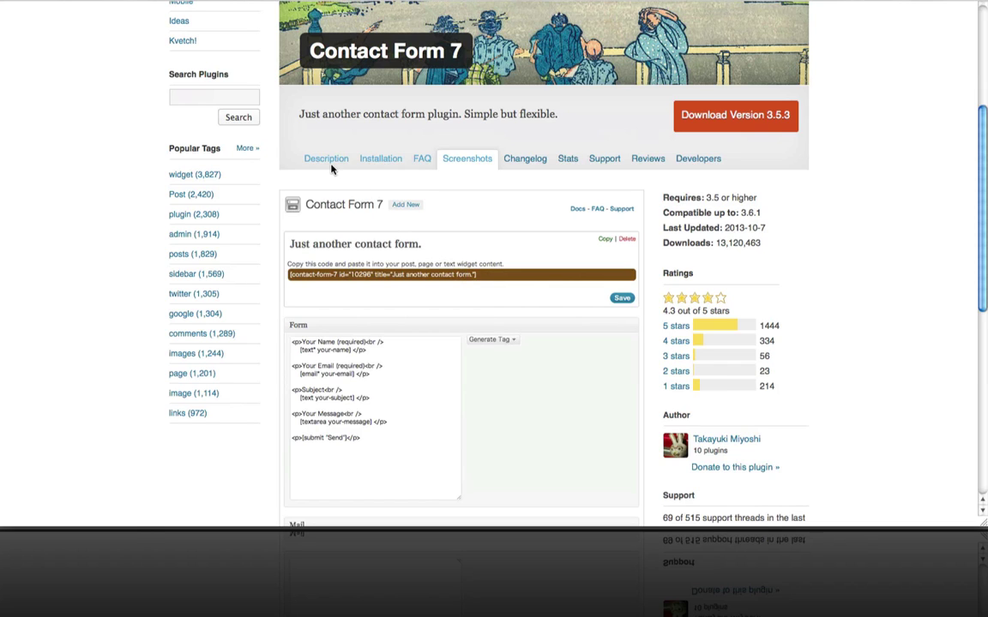
pyautogui.scroll(1, 498, 243)
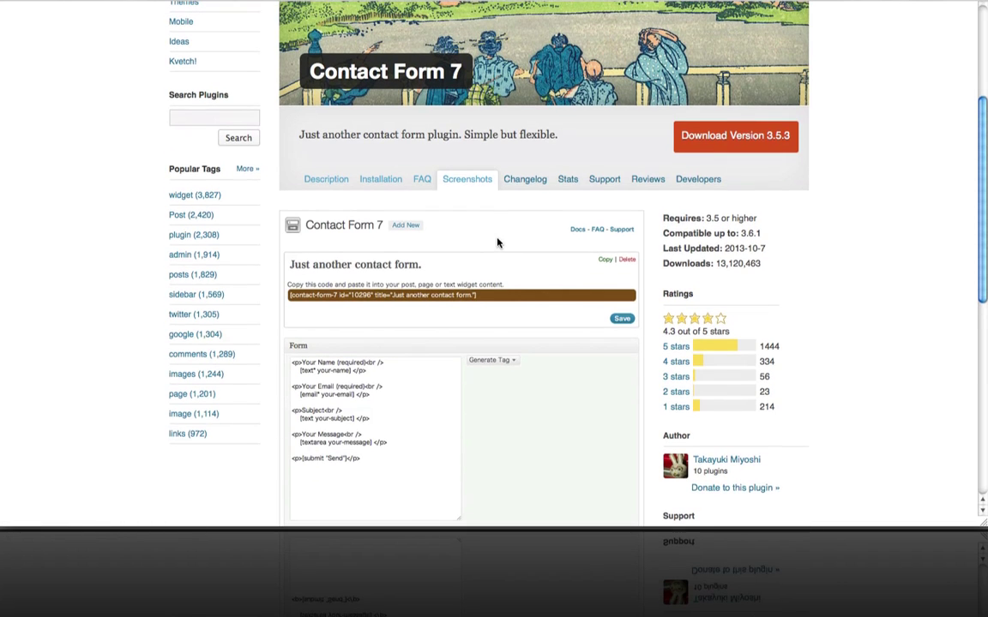
pyautogui.scroll(6, 497, 242)
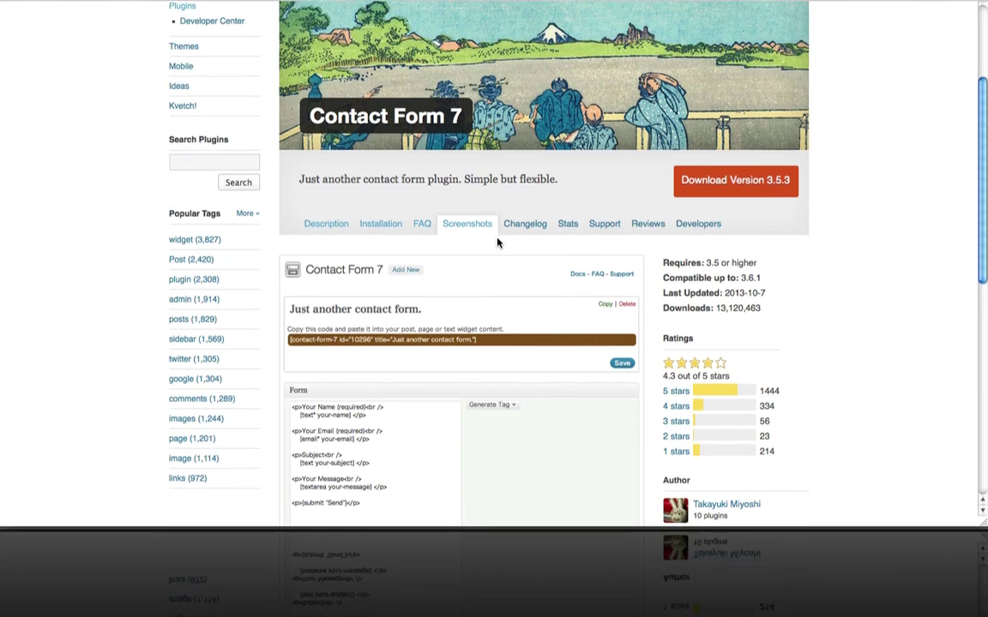
pyautogui.scroll(4, 497, 243)
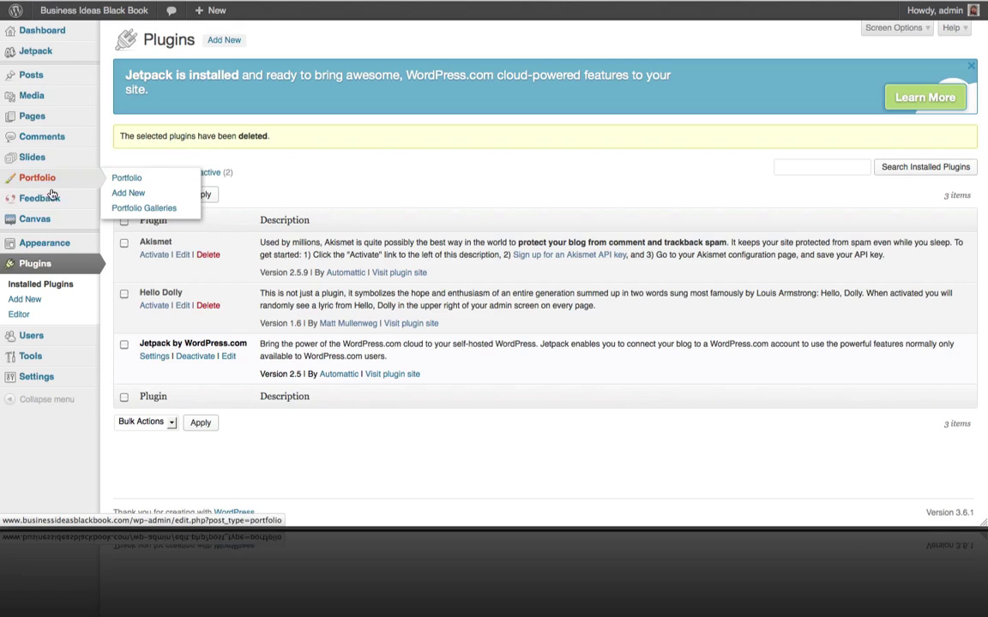
# - Delete the Hello Dolly plugin and its files, leaving Akismet and Jetpack
pyautogui.click(43, 264)
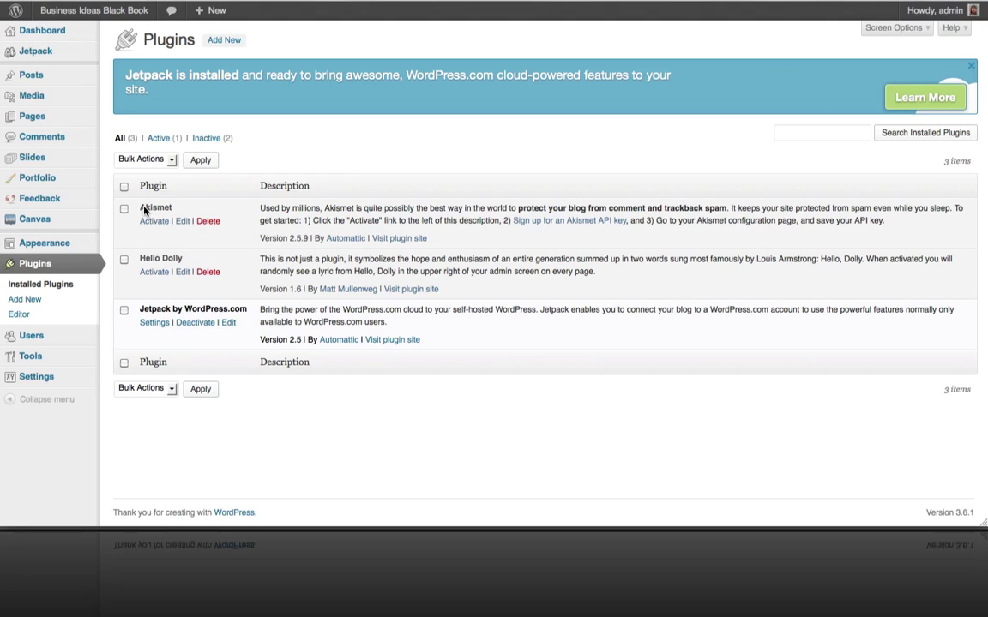
pyautogui.moveTo(142, 209); pyautogui.dragTo(176, 210)
pyautogui.click(208, 272)
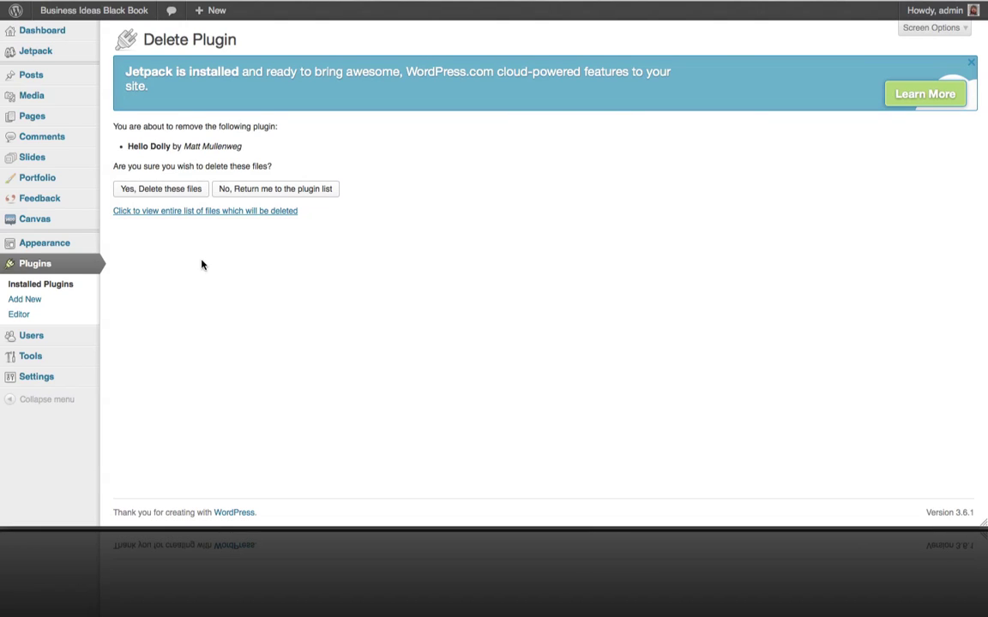
pyautogui.click(170, 192)
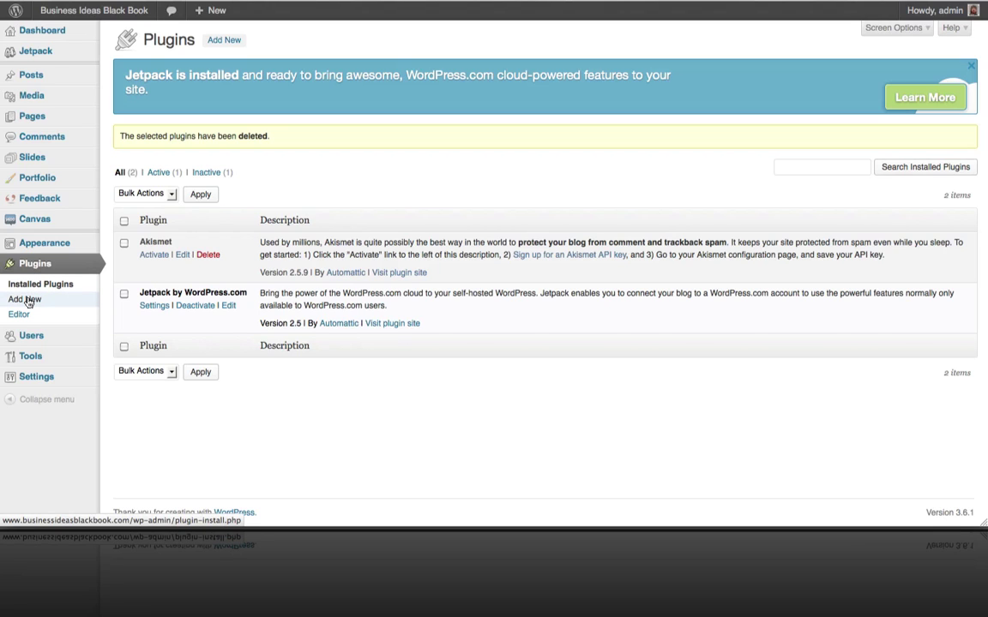
# - Search the Add New plugins page for 'contact form 7'
pyautogui.click(26, 300)
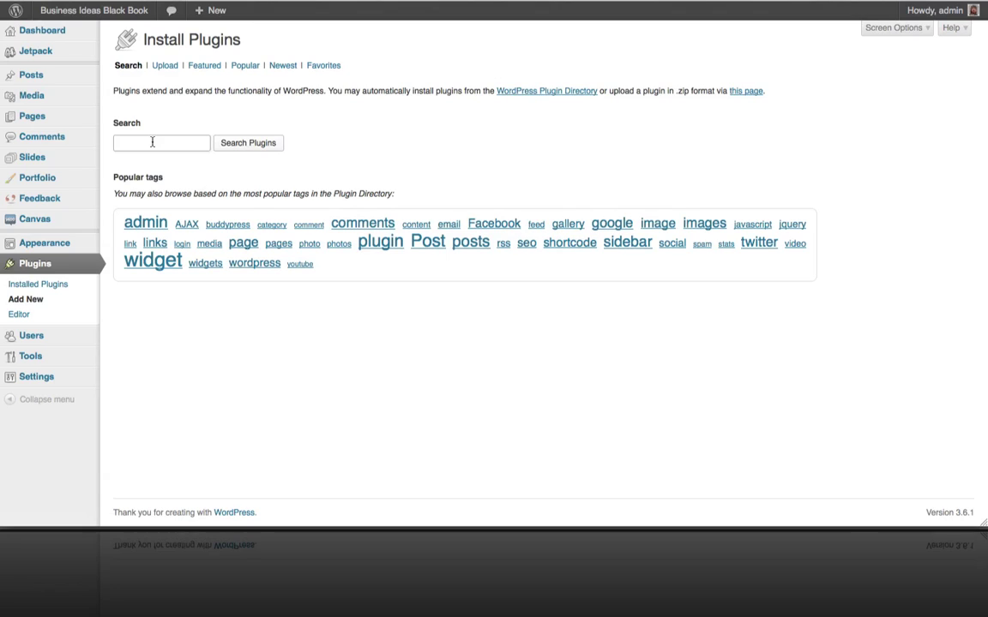
pyautogui.click(152, 142)
pyautogui.write('contac')
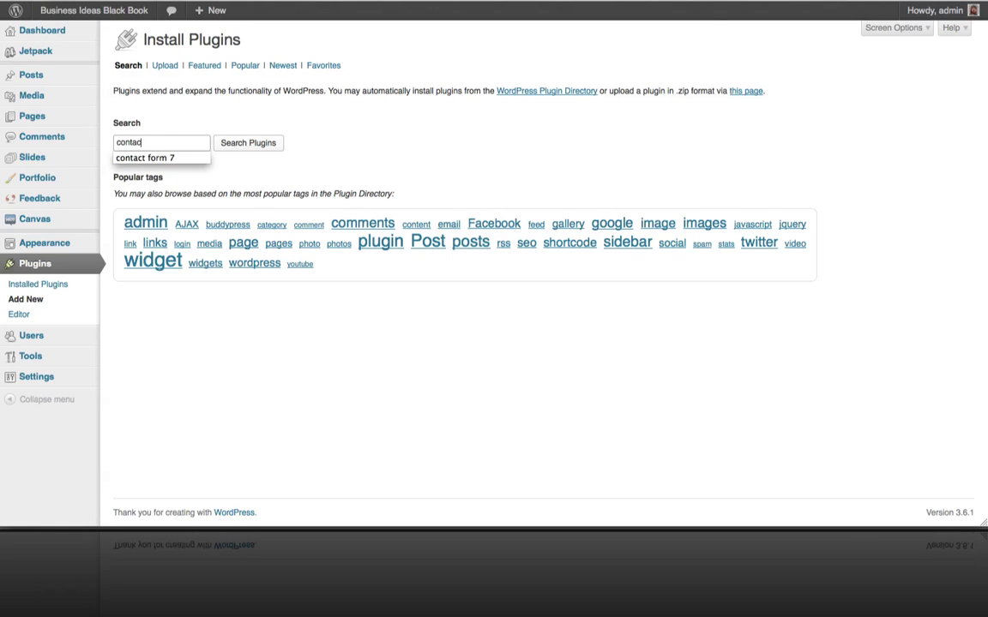
pyautogui.write('t form 7')
pyautogui.press('Return')
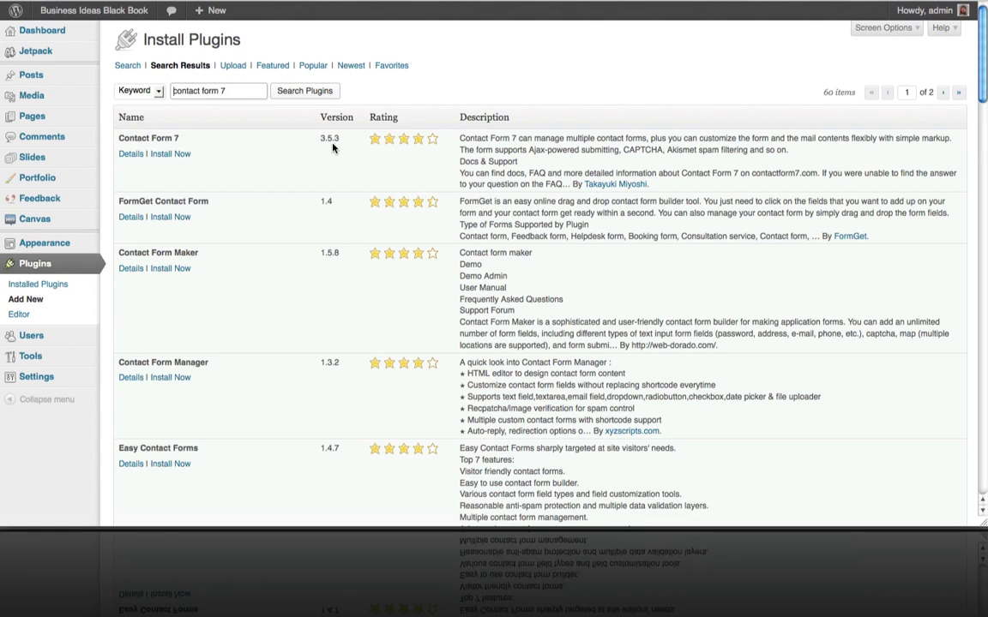
# - Install and activate the Contact Form 7 3.5.3 plugin
pyautogui.click(180, 156)
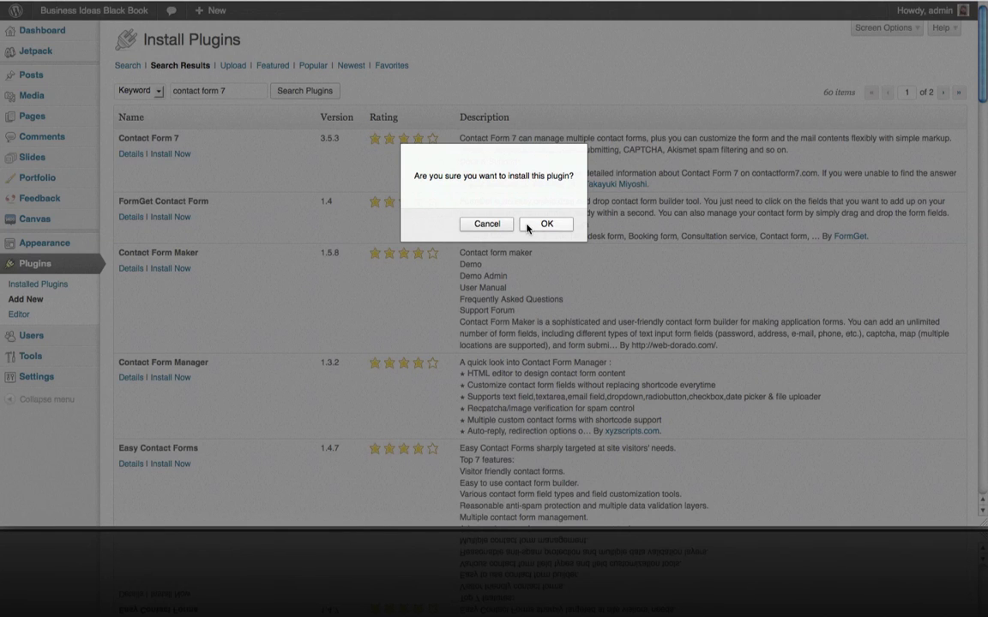
pyautogui.click(542, 225)
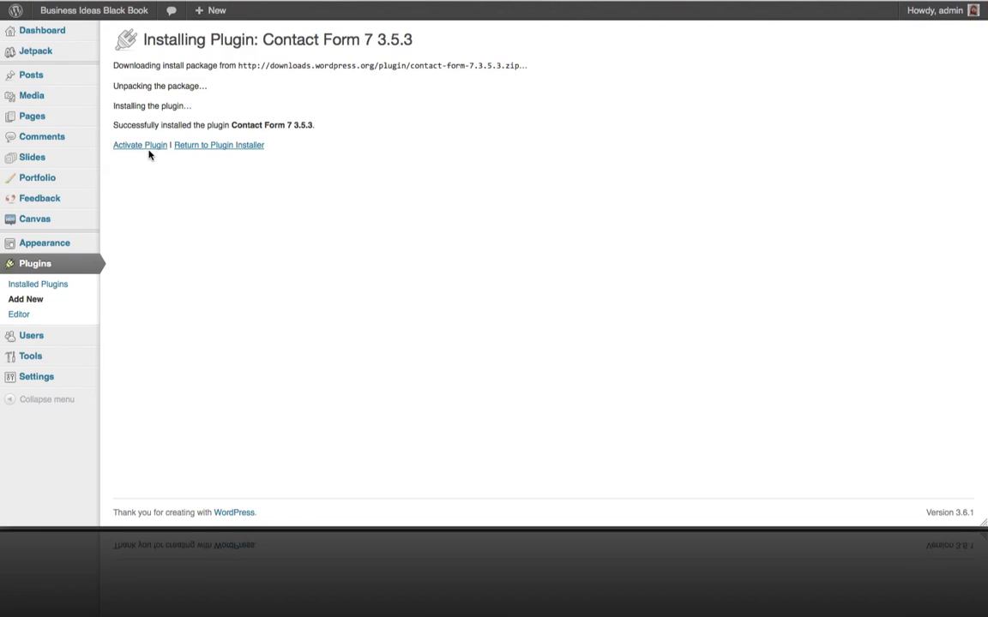
pyautogui.click(145, 150)
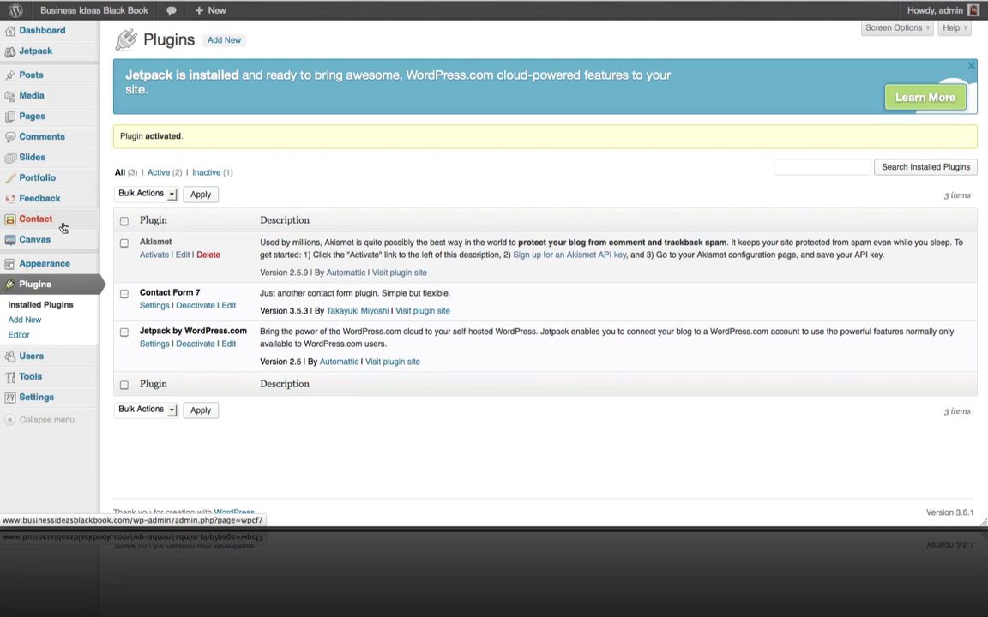
pyautogui.click(155, 306)
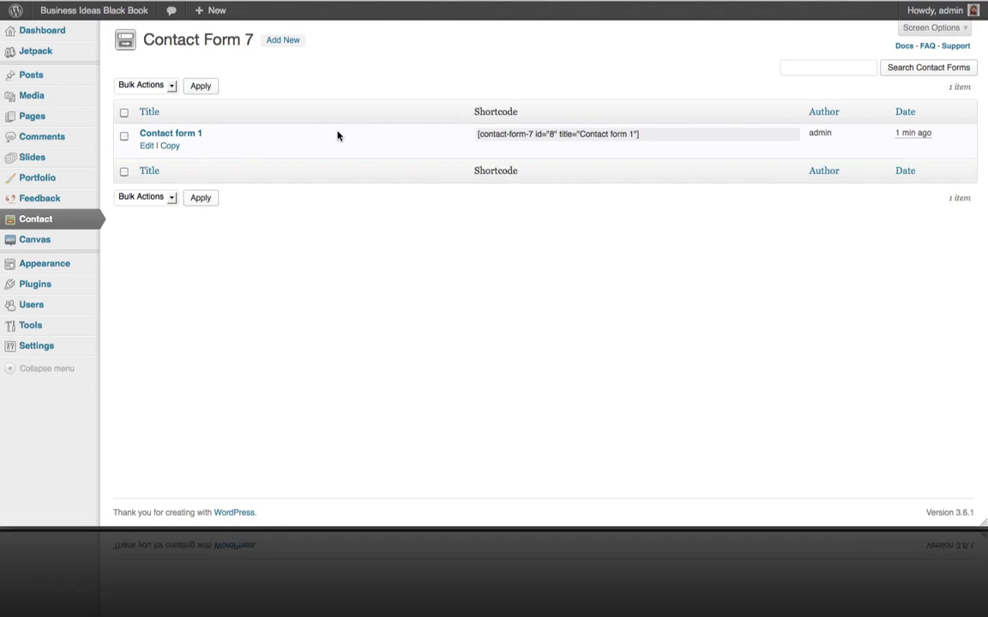
pyautogui.click(187, 140)
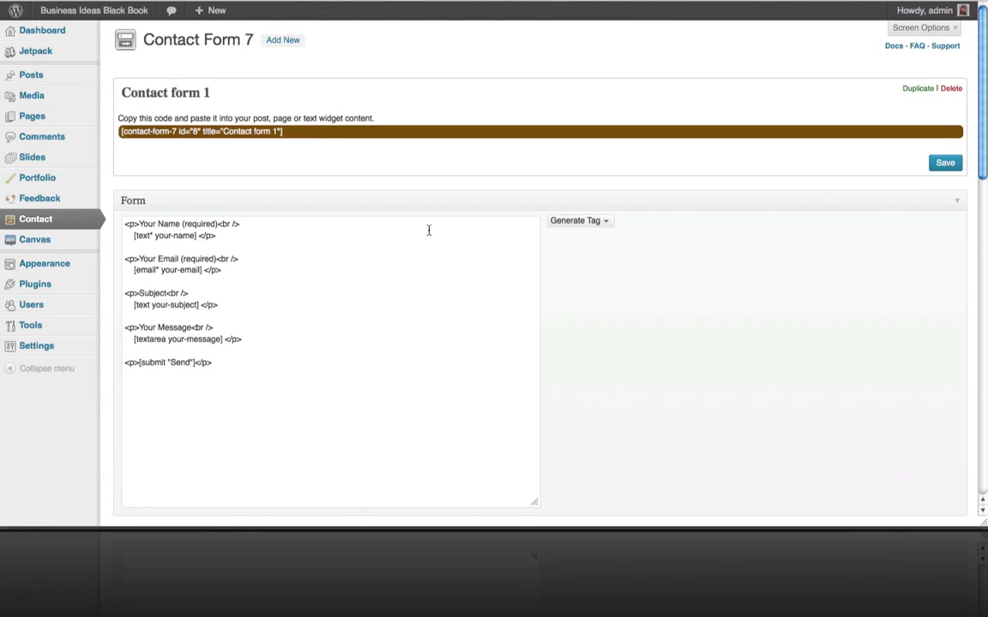
pyautogui.scroll(-1, 428, 229)
pyautogui.scroll(-2, 428, 229)
pyautogui.scroll(3, 428, 229)
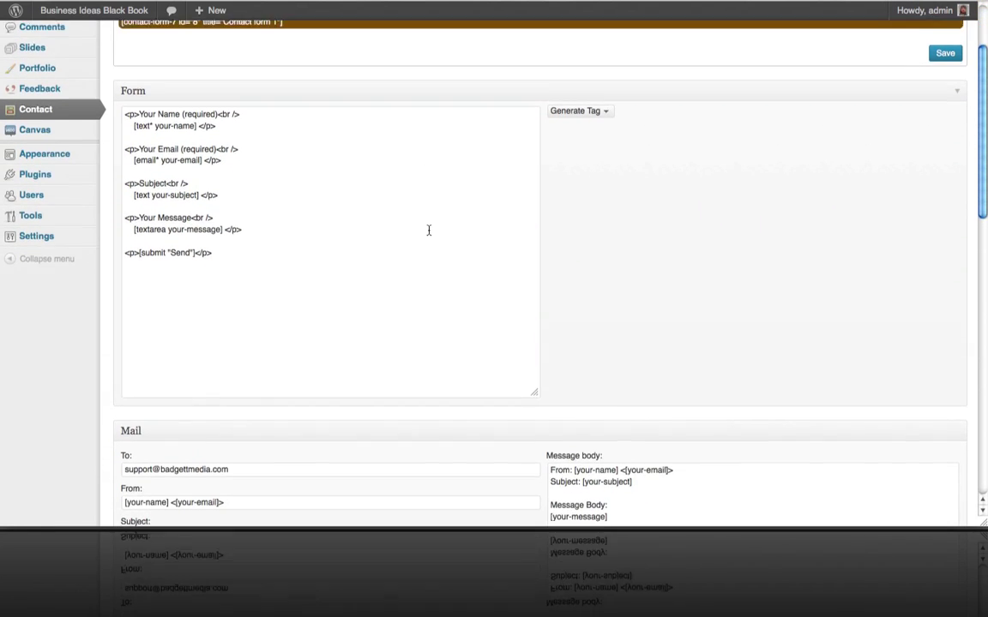
pyautogui.scroll(-3, 427, 228)
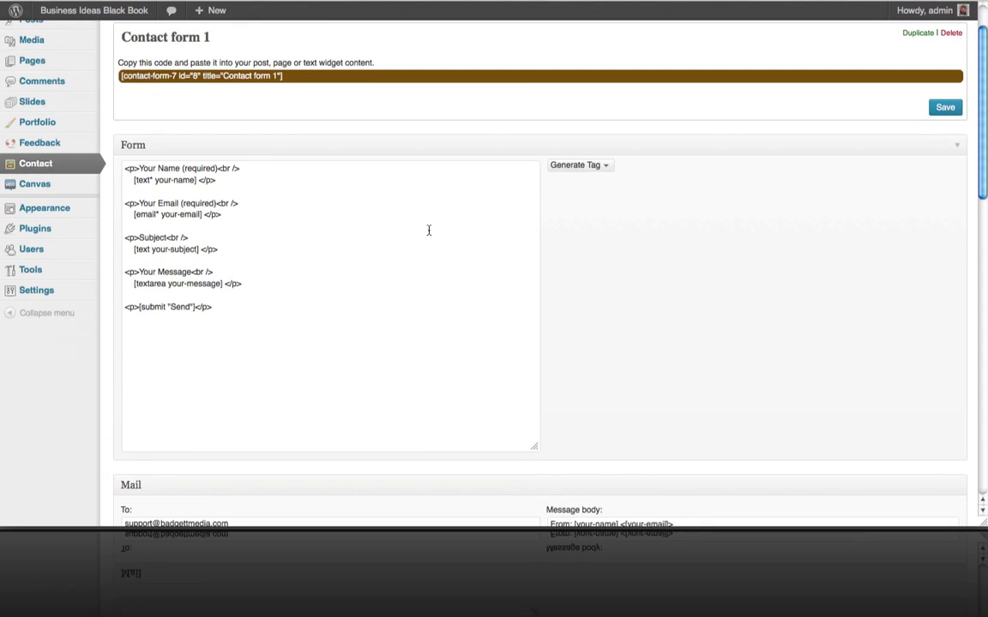
pyautogui.scroll(2, 428, 229)
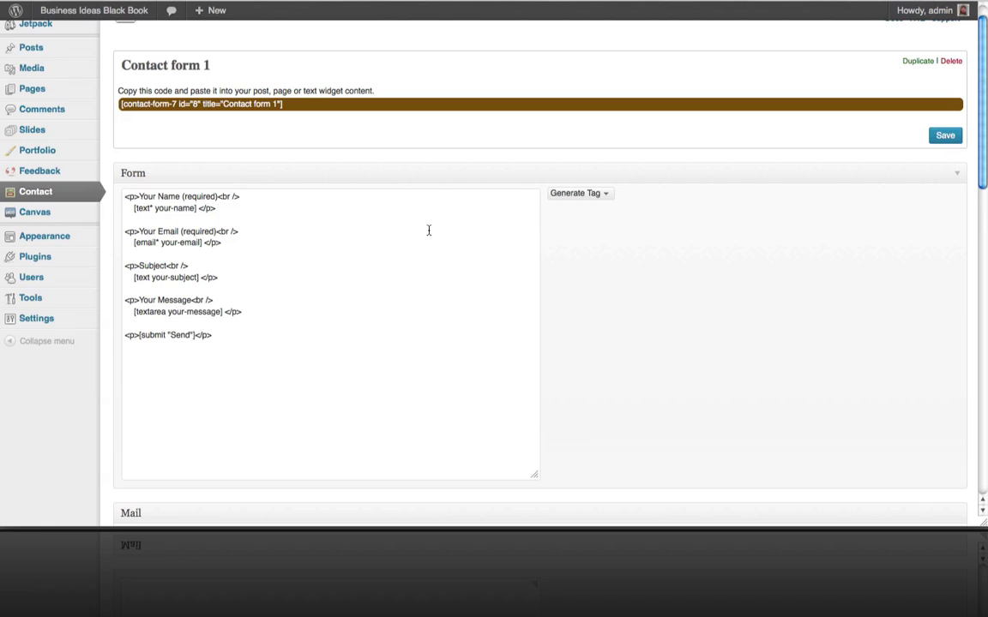
pyautogui.scroll(-2, 428, 230)
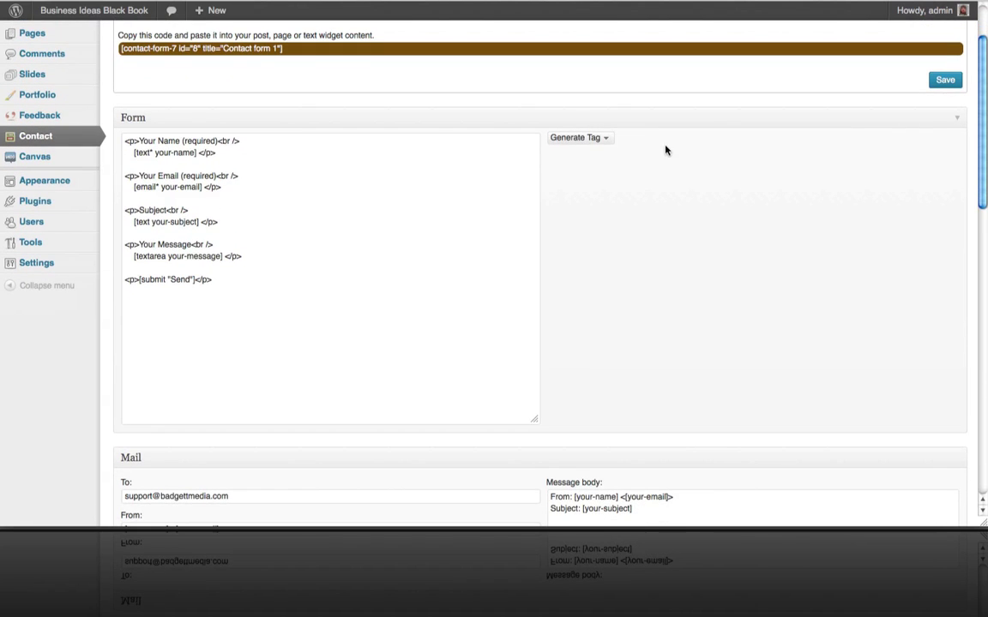
pyautogui.click(609, 138)
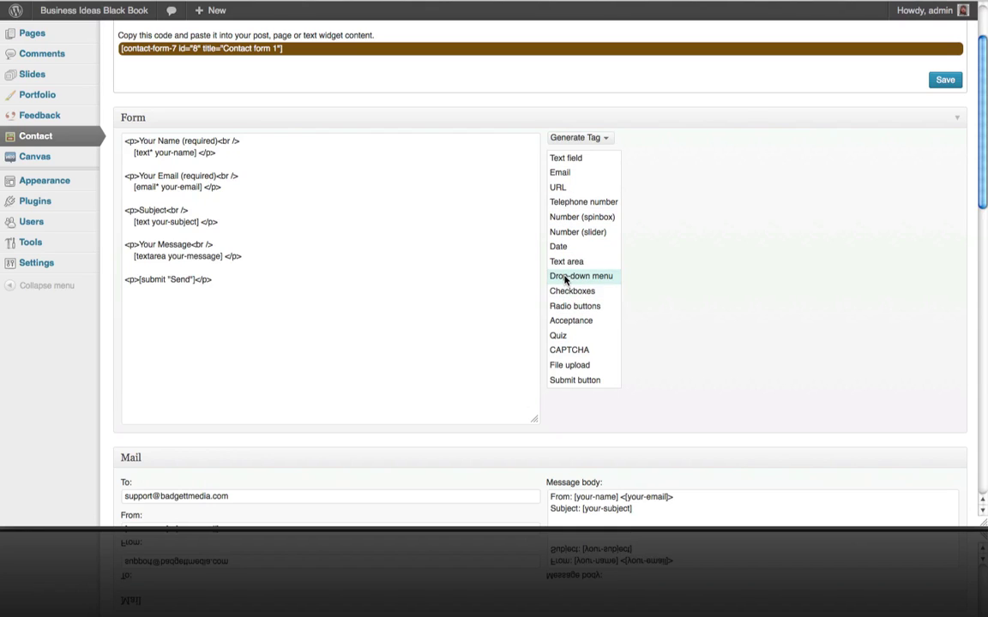
pyautogui.click(435, 271)
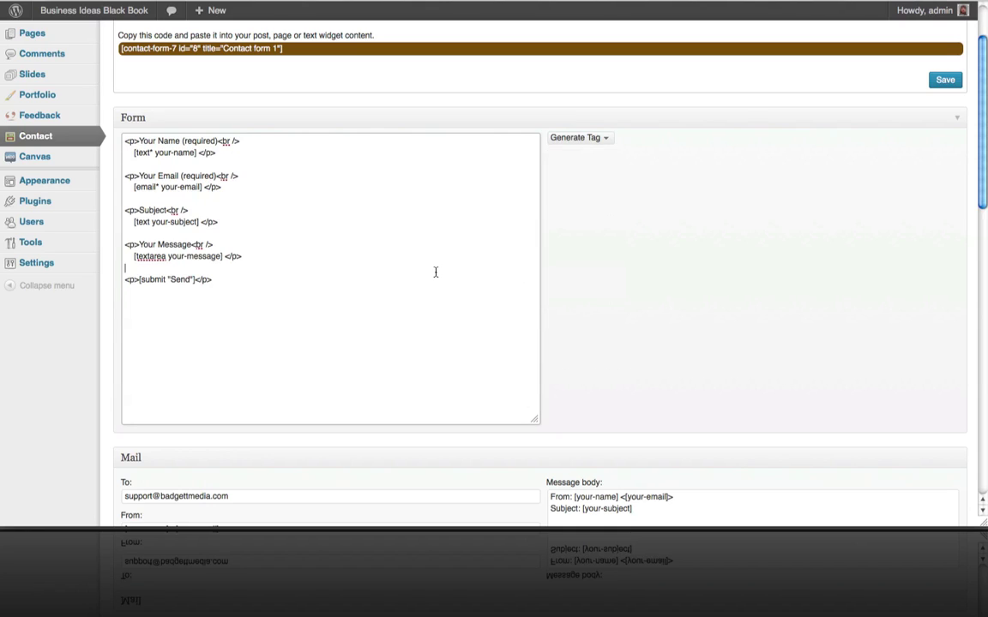
pyautogui.scroll(1, 265, 289)
pyautogui.scroll(-1, 265, 289)
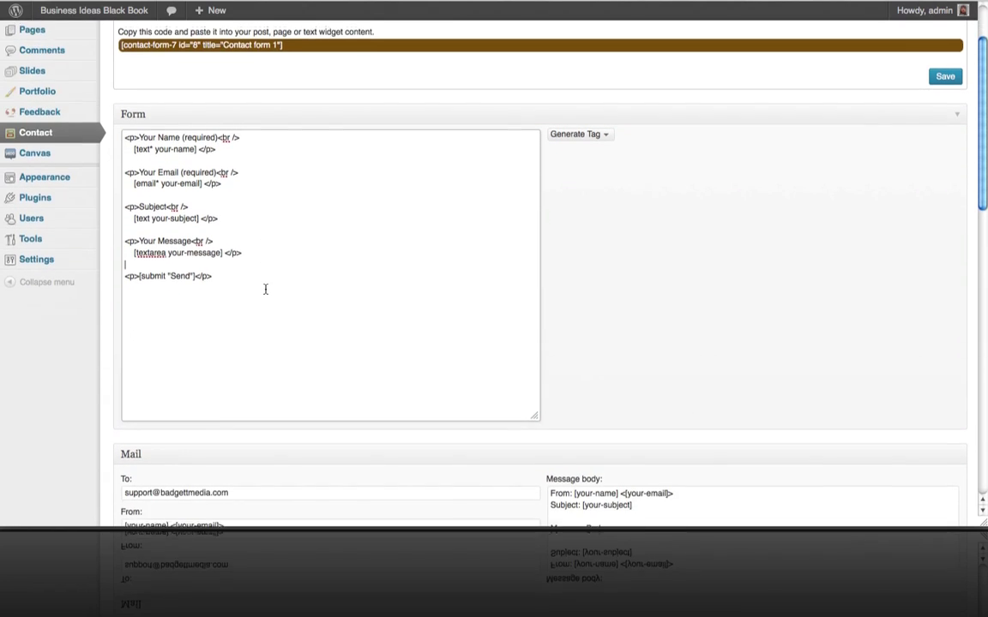
pyautogui.scroll(-3, 265, 289)
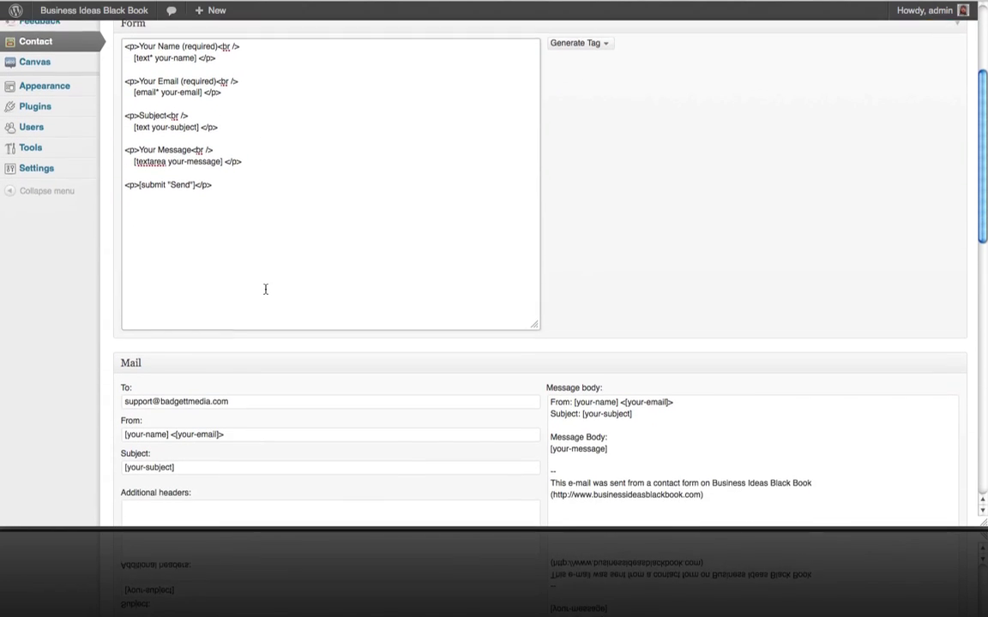
pyautogui.scroll(-1, 265, 289)
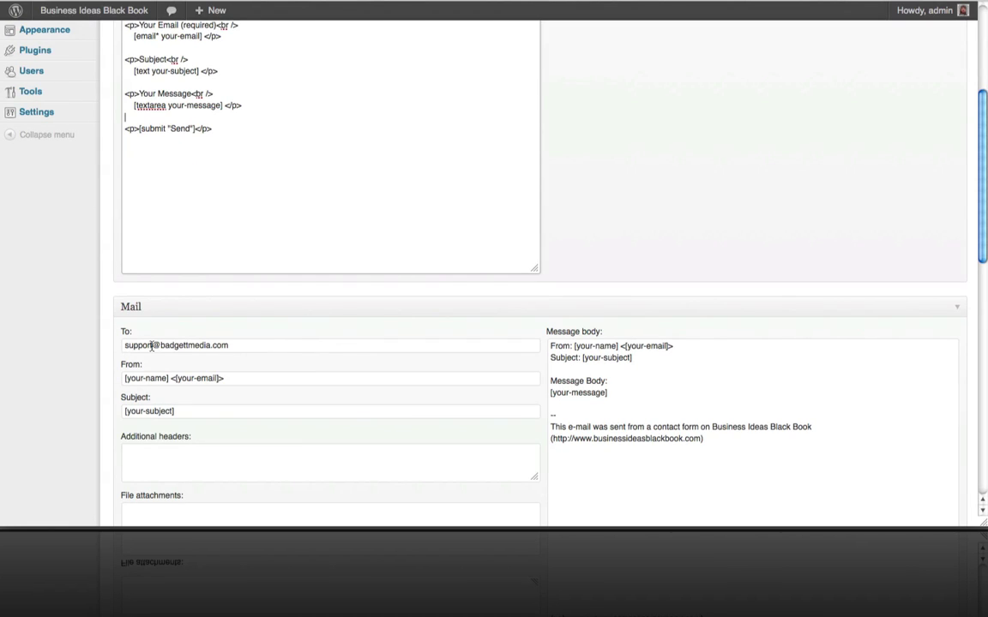
pyautogui.scroll(5, 291, 349)
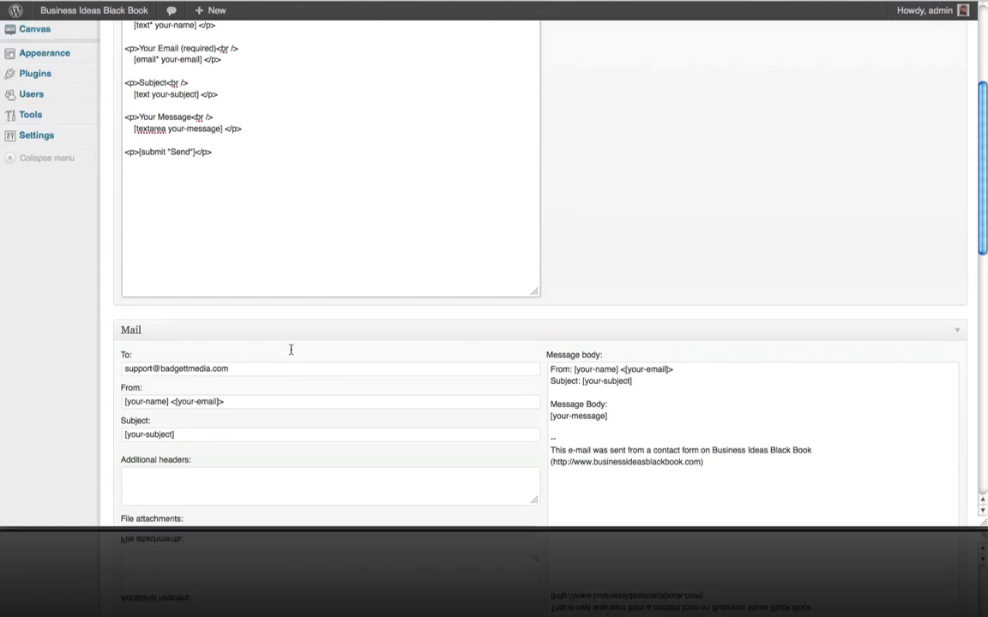
pyautogui.scroll(2, 291, 349)
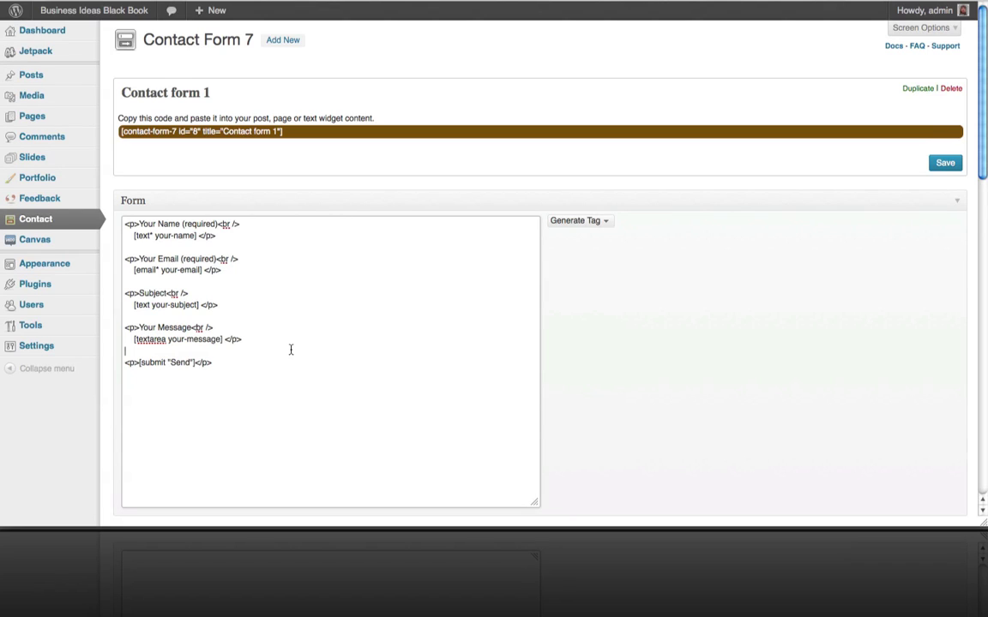
# - Copy the Contact form 1 shortcode and go to the public site's Sample Page
pyautogui.click(286, 135)
pyautogui.hotkey('ctrl', 'c')
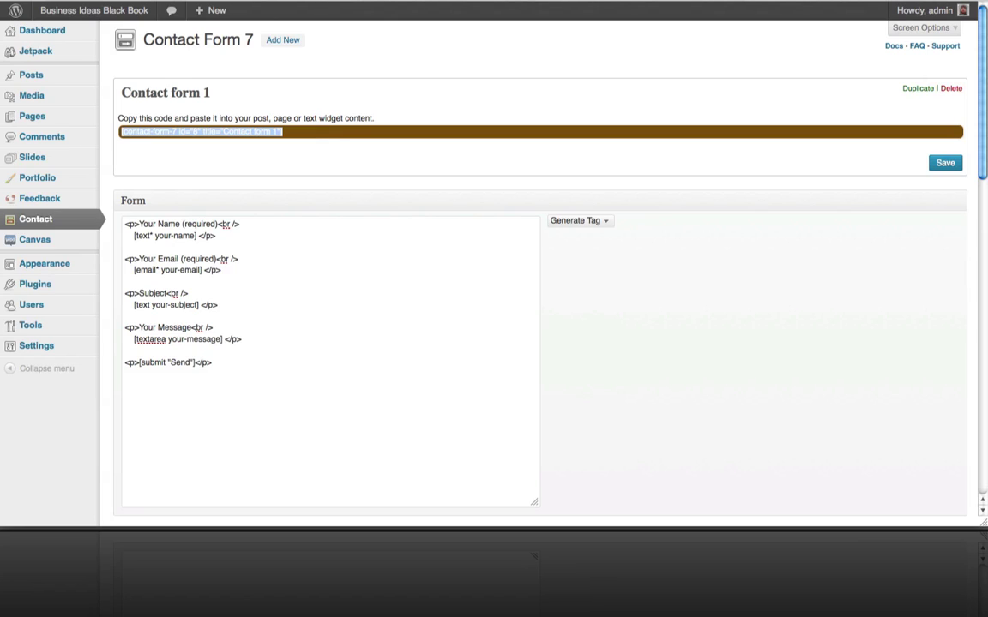
pyautogui.moveTo(90, 16)
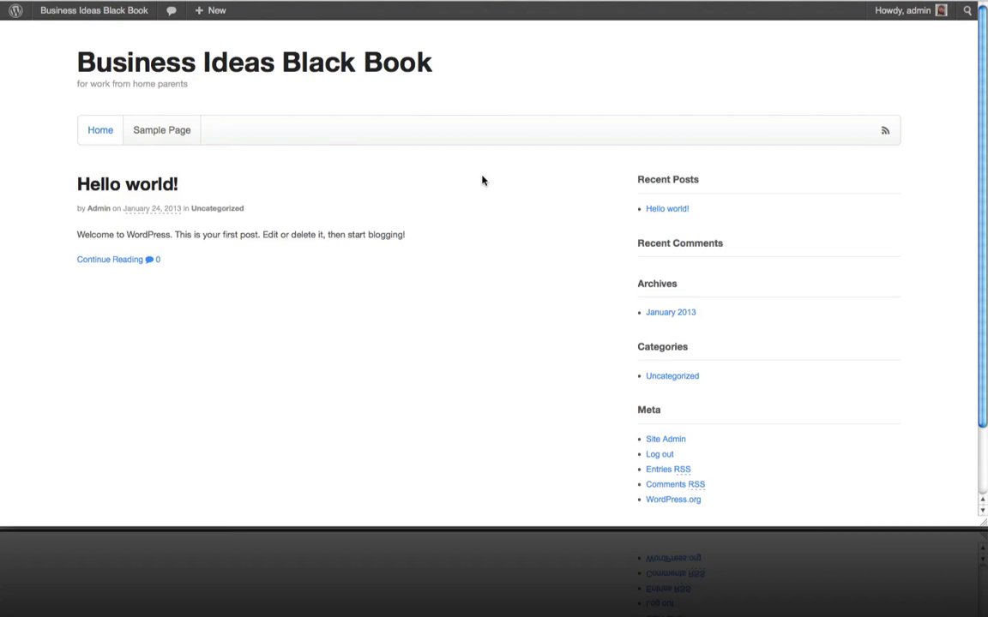
pyautogui.scroll(-2, 482, 181)
pyautogui.scroll(2, 482, 180)
pyautogui.click(176, 140)
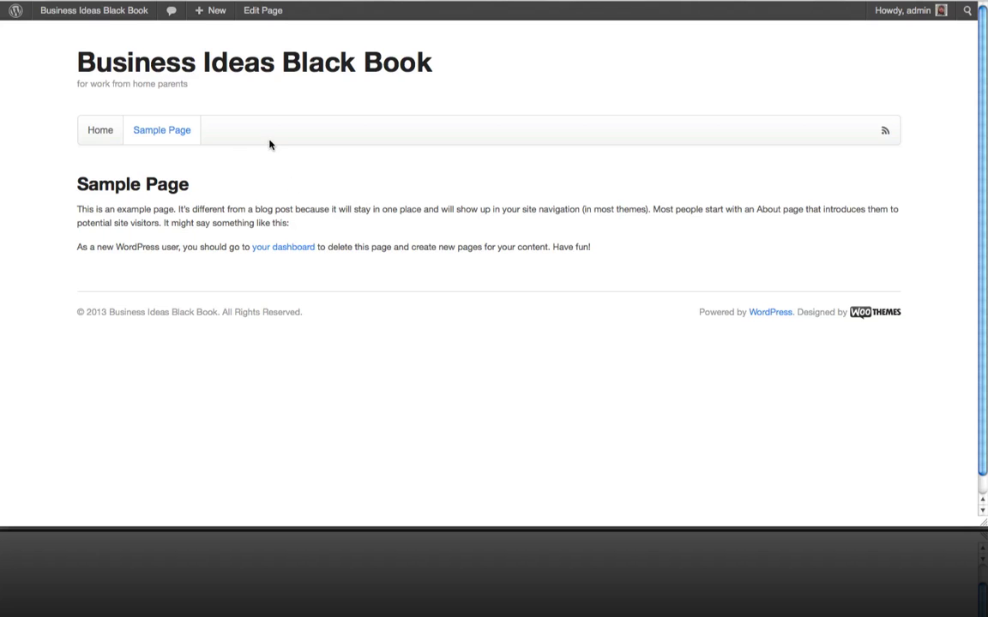
# - Replace all the Sample Page body text with the Contact form 1 shortcode and update the page
pyautogui.click(264, 12)
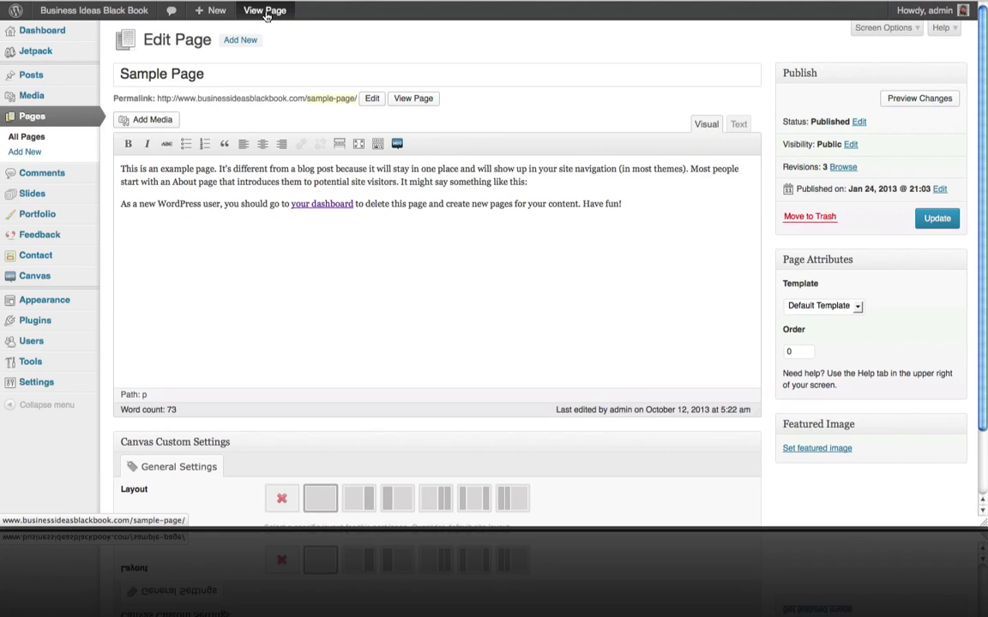
pyautogui.moveTo(635, 210); pyautogui.dragTo(196, 157)
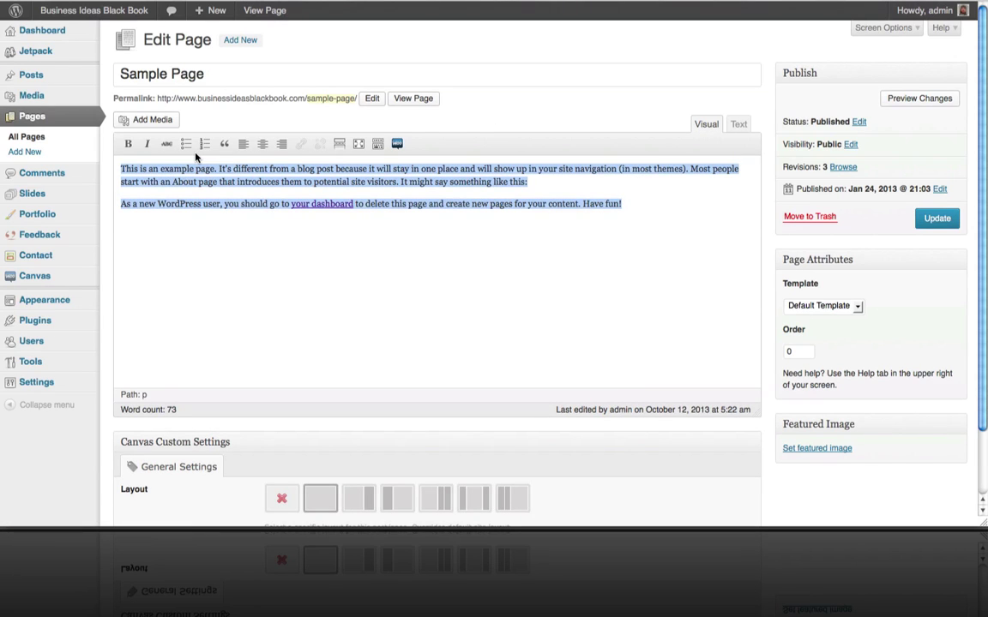
pyautogui.press('BackSpace')
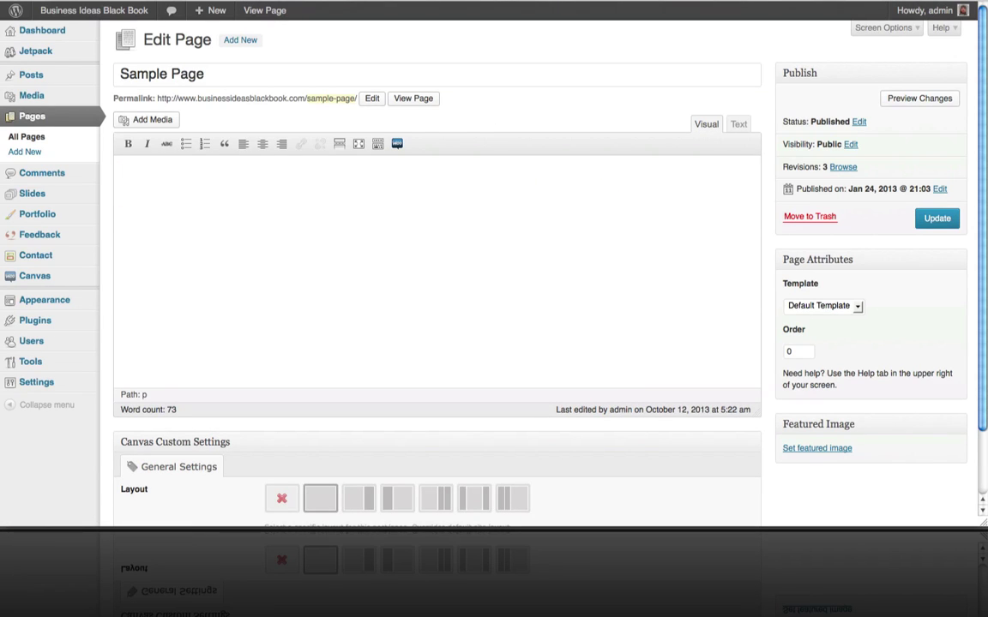
pyautogui.hotkey('ctrl', 'v')
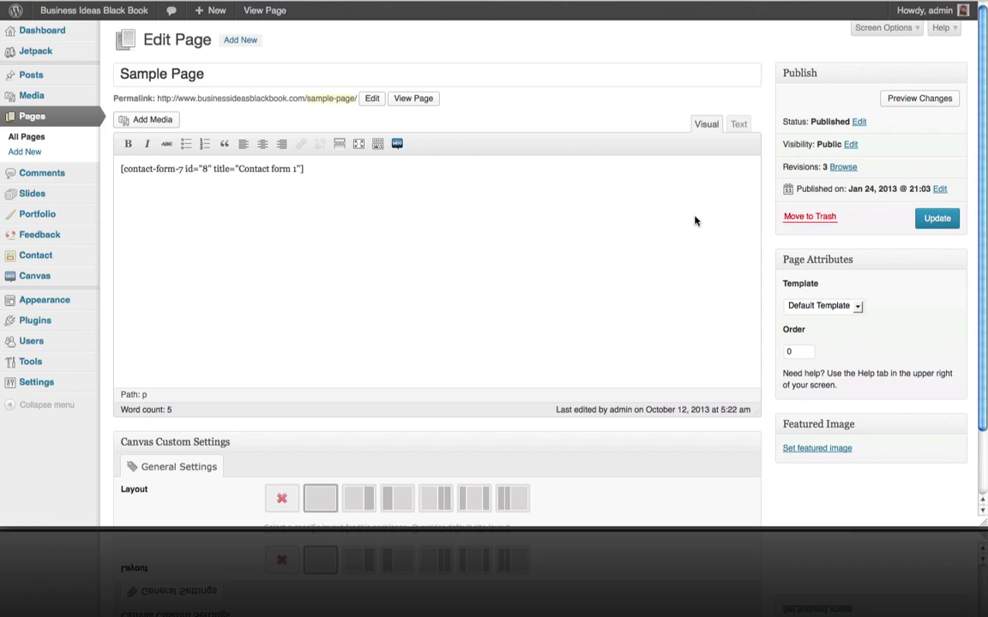
pyautogui.click(928, 221)
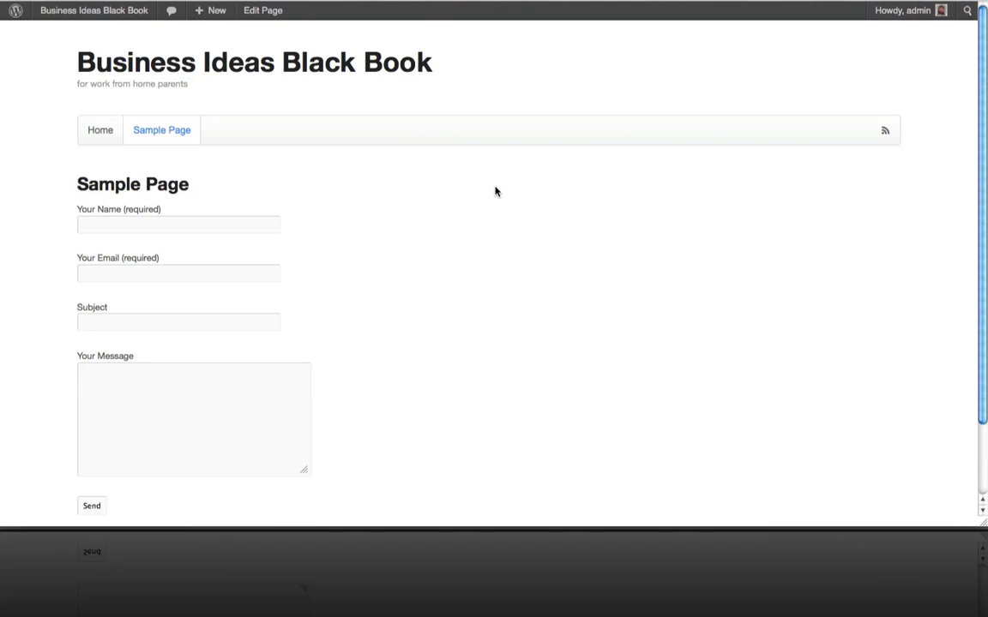
# - Try the Name, Email, Subject and Message fields and Send, then return to Contact Form 7
pyautogui.scroll(-2, 494, 192)
pyautogui.click(83, 144)
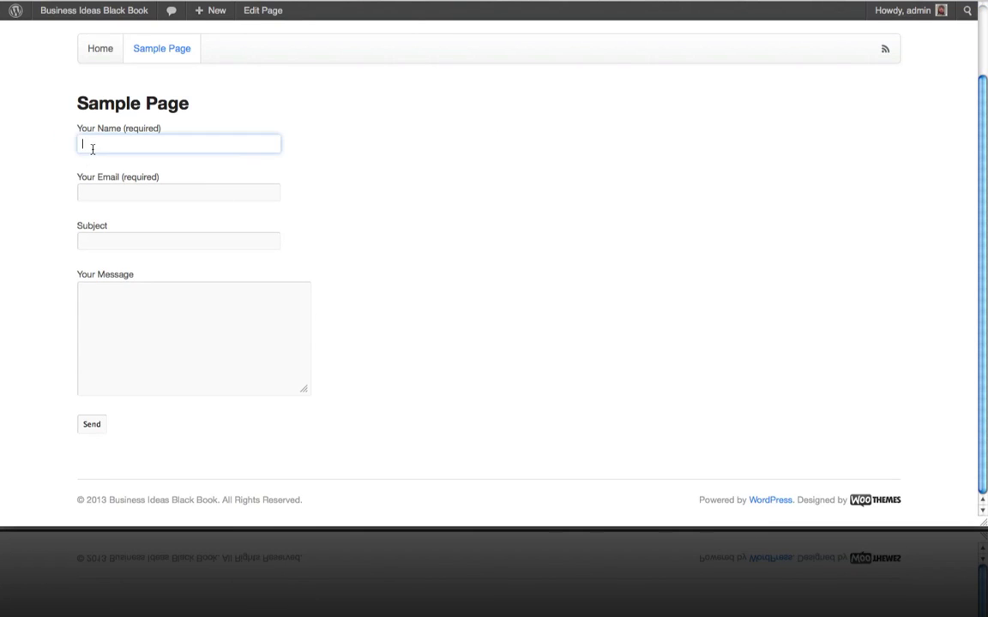
pyautogui.click(102, 192)
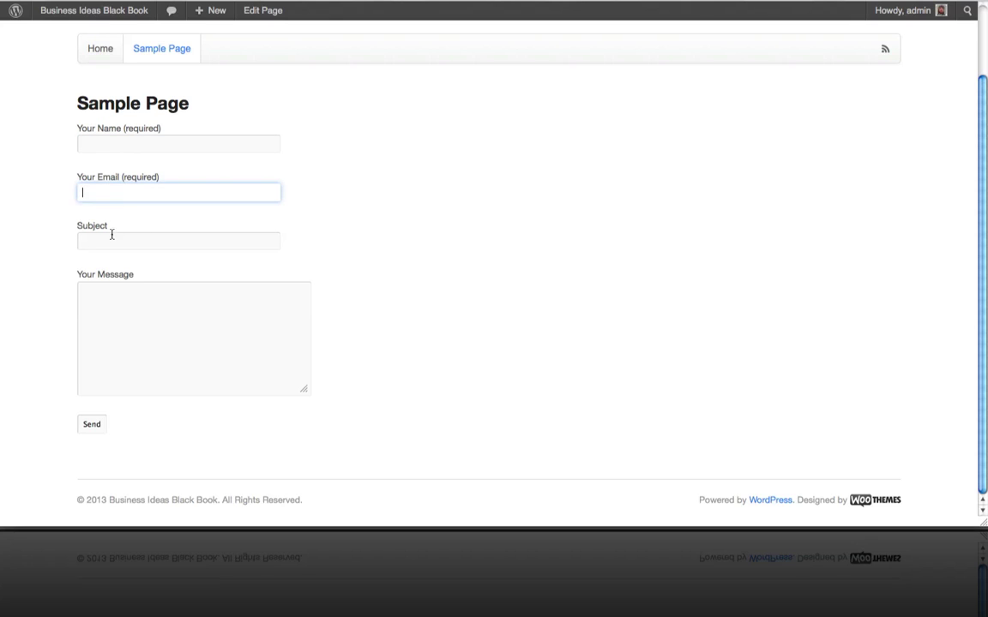
pyautogui.click(102, 240)
pyautogui.click(116, 315)
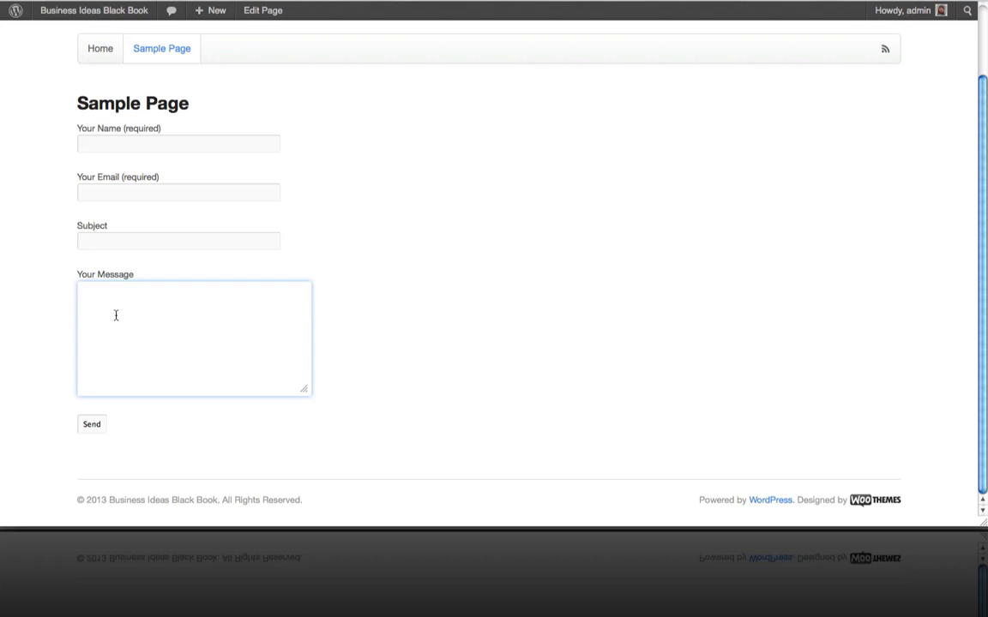
pyautogui.click(91, 424)
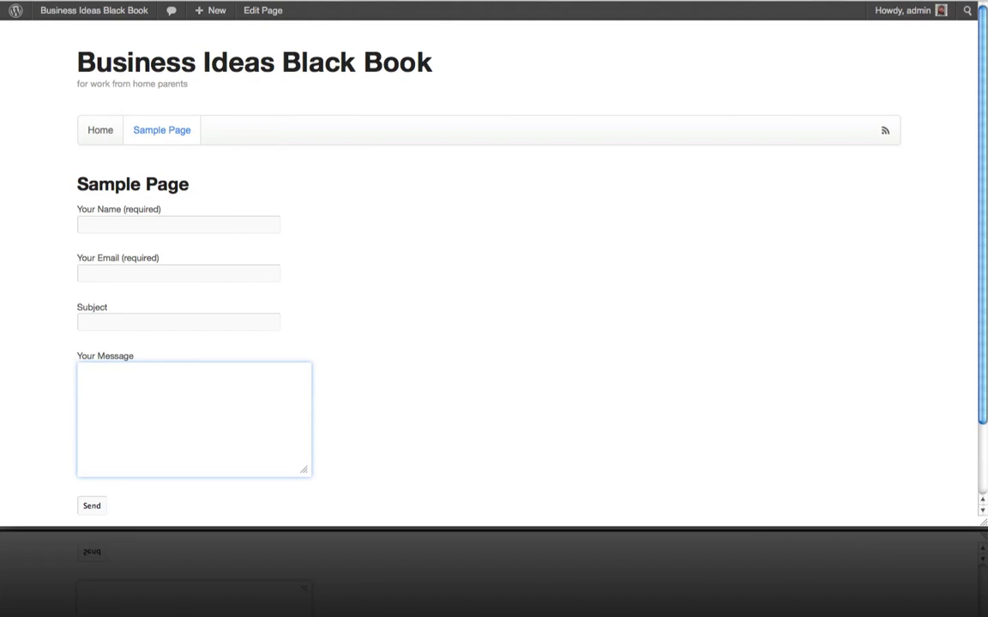
pyautogui.click(234, 1)
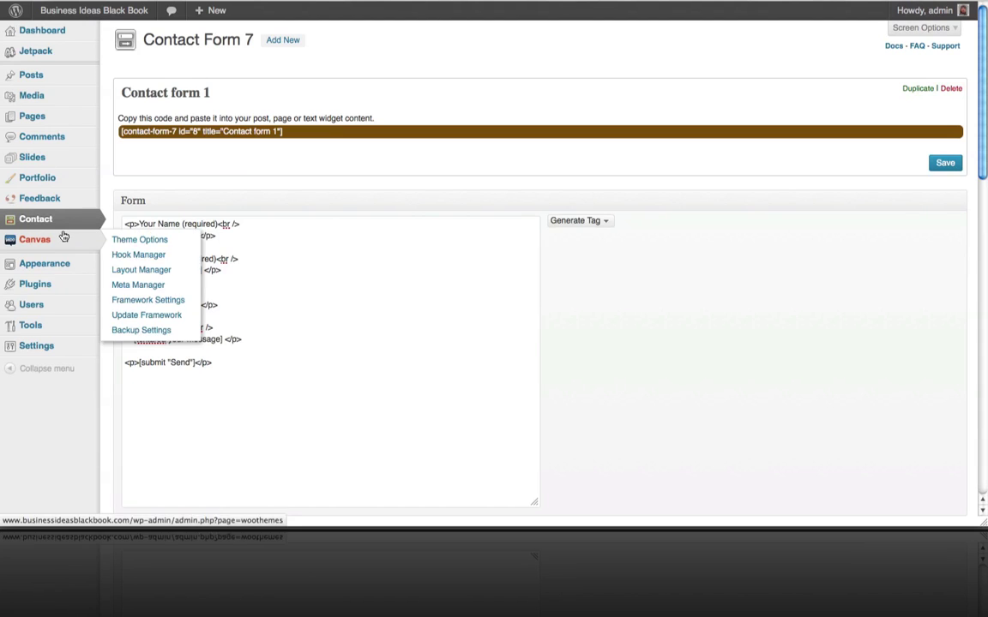
# - Go from the installed Plugins list to the WordPress.org Plugin Directory home page
pyautogui.click(49, 287)
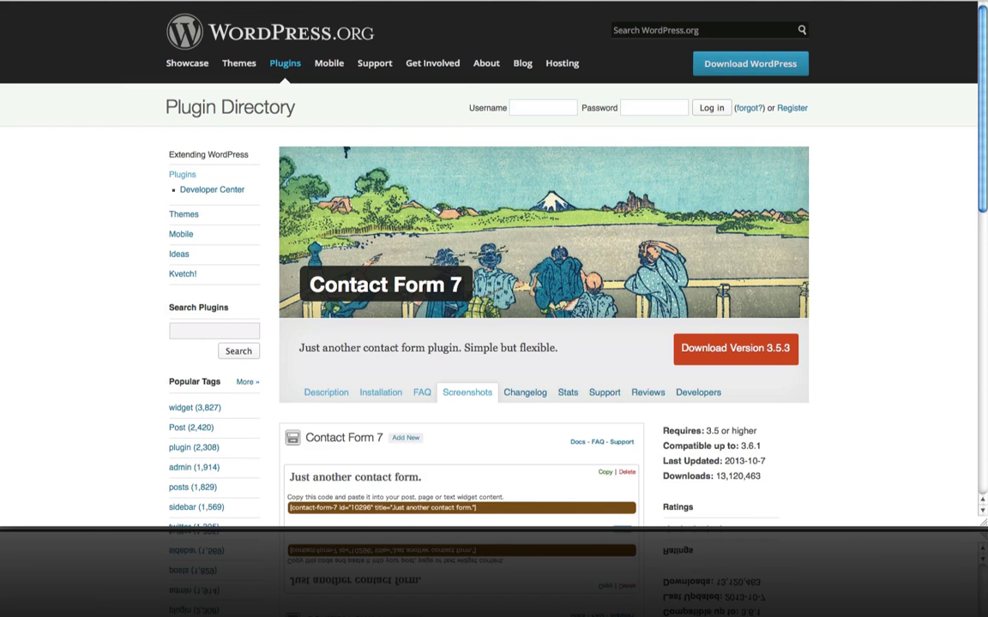
pyautogui.moveTo(409, 81)
pyautogui.scroll(-3, 406, 73)
pyautogui.scroll(3, 406, 73)
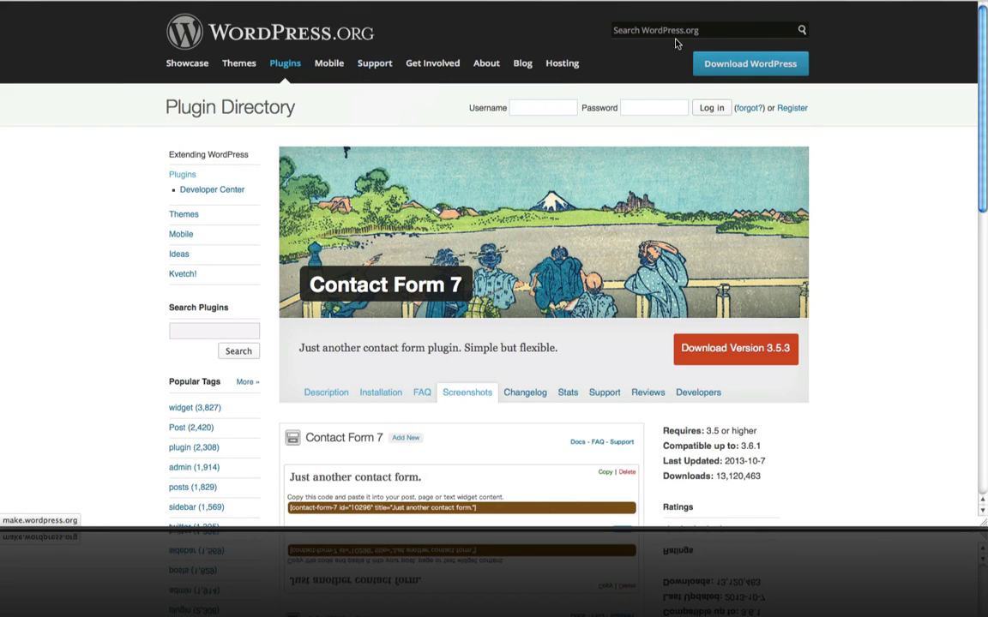
pyautogui.scroll(-1, 417, 95)
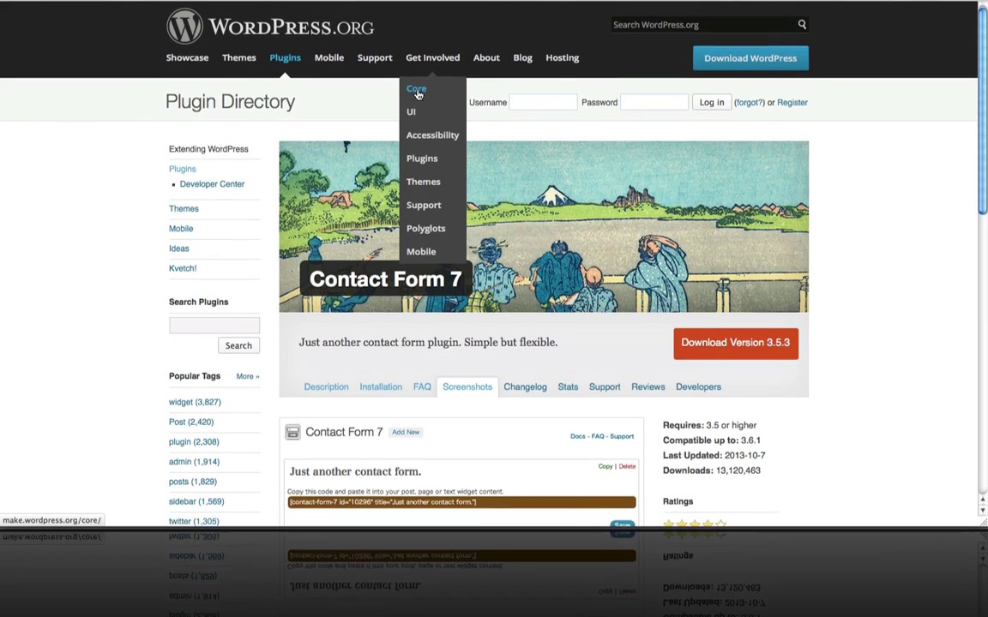
pyautogui.click(191, 173)
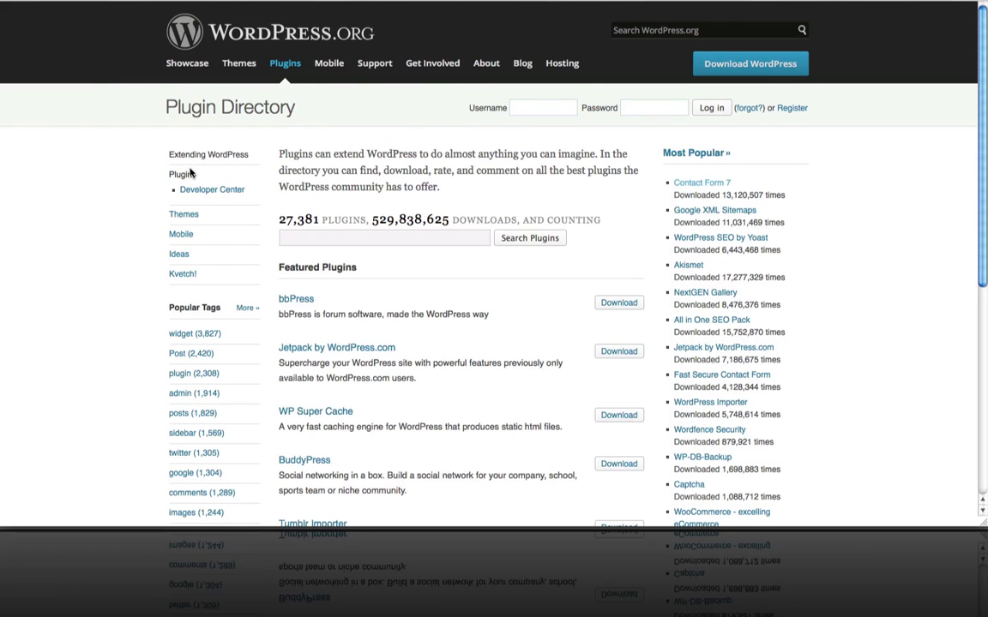
pyautogui.click(305, 244)
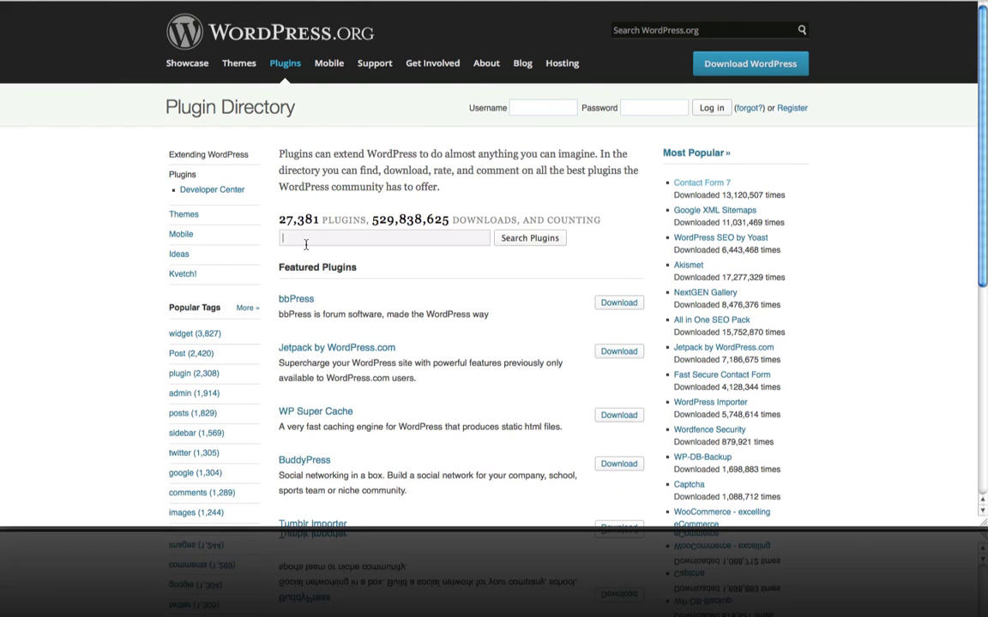